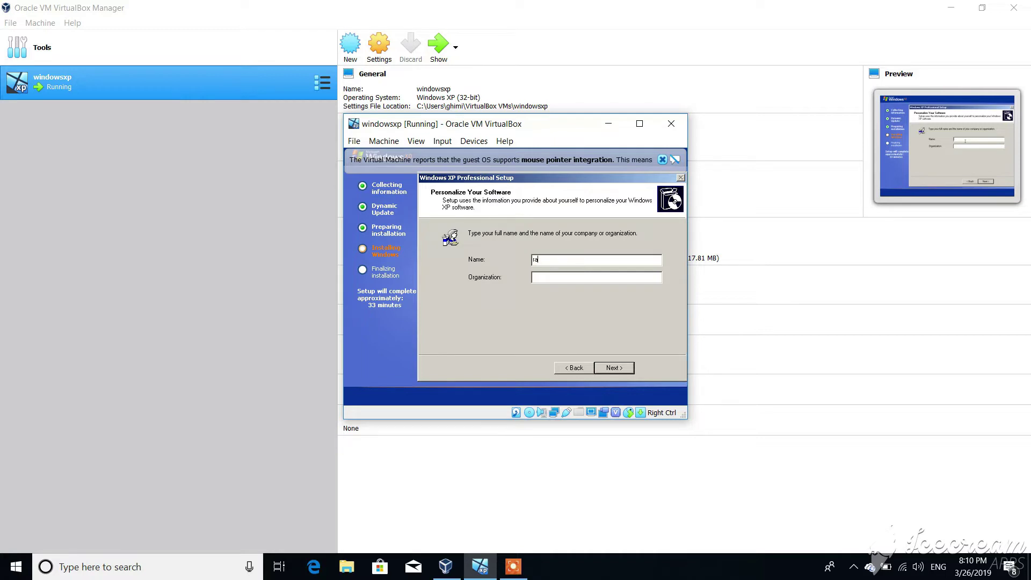
Step: Replace the Name field on Personalize Your Software with the owner's name
key(BackSpace)
key(BackSpace)
key(BackSpace)
text(RA)
Step: Keep the suggested computer name and enter the Administrator password, with Caps Lock off
click(613, 367)
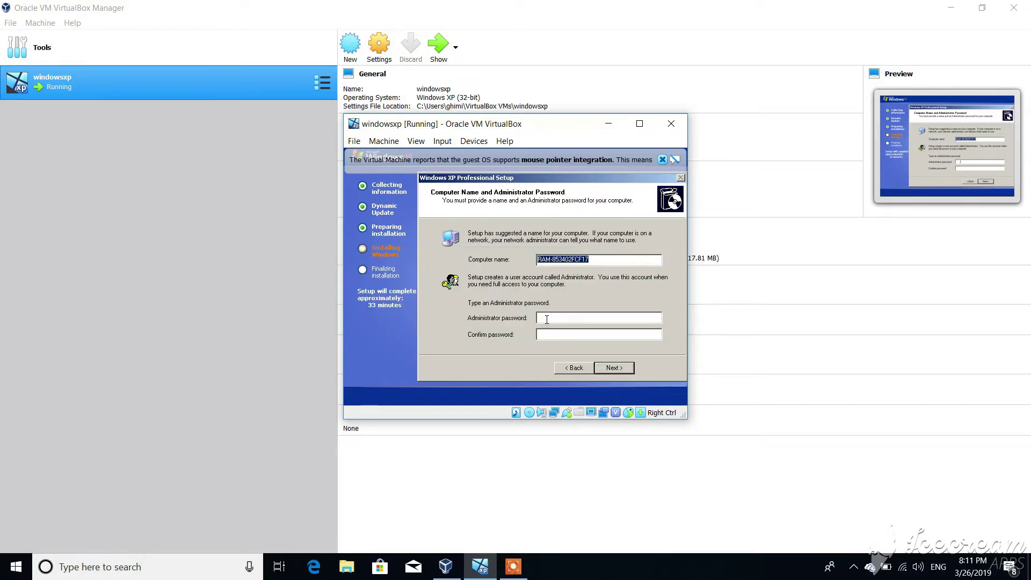
click(545, 317)
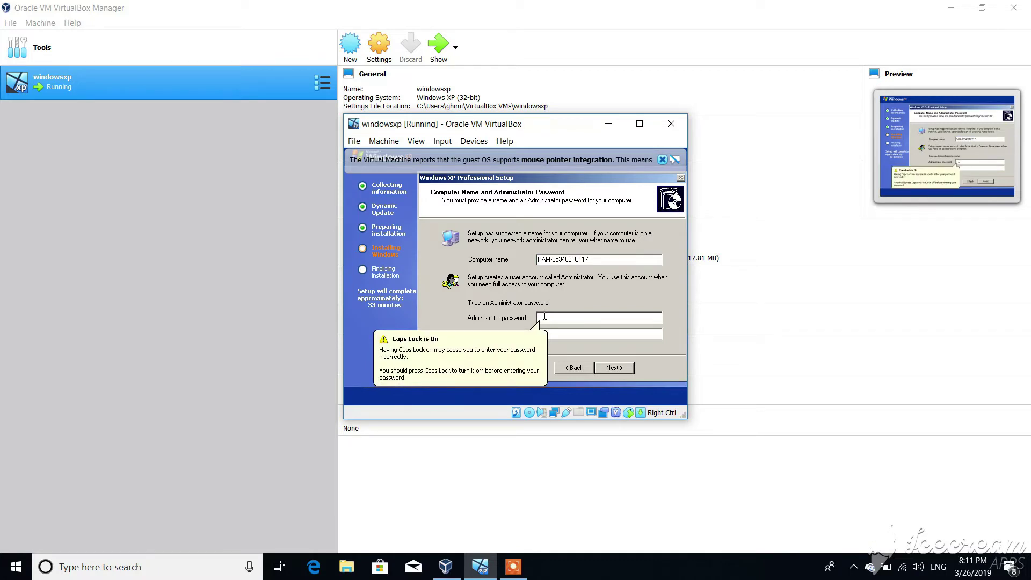
key(Caps_Lock)
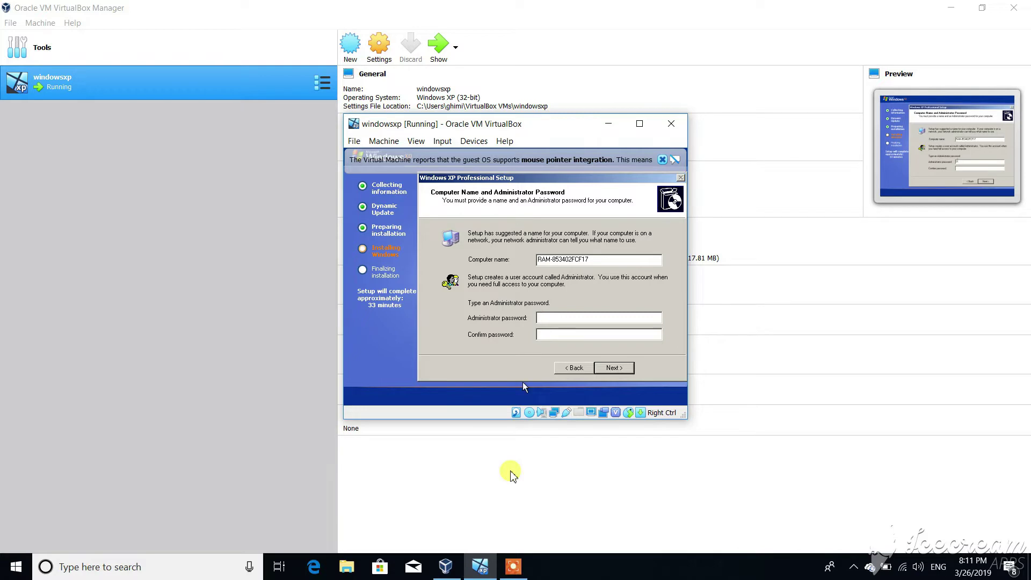
mouse_move(513, 567)
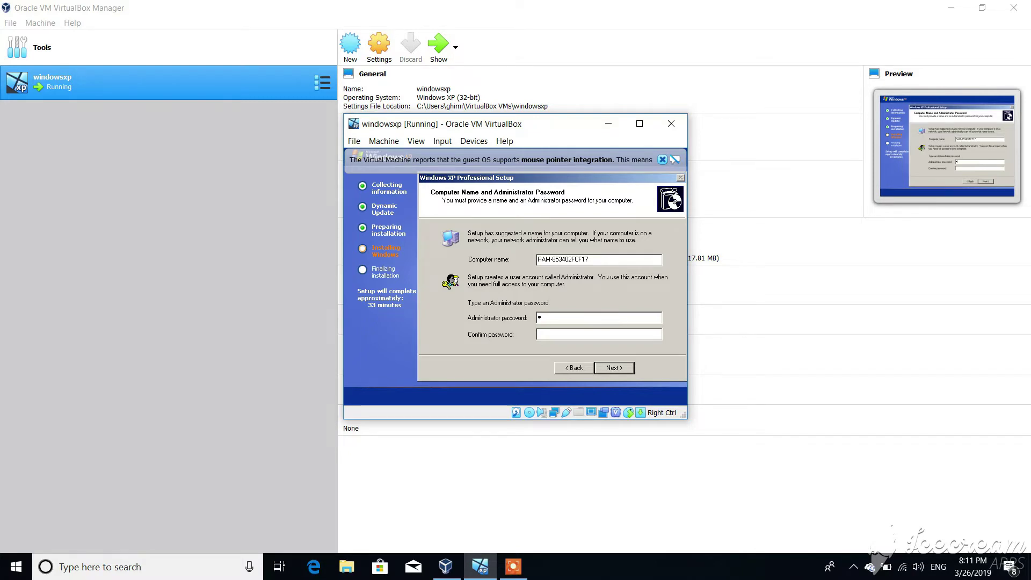
text(123)
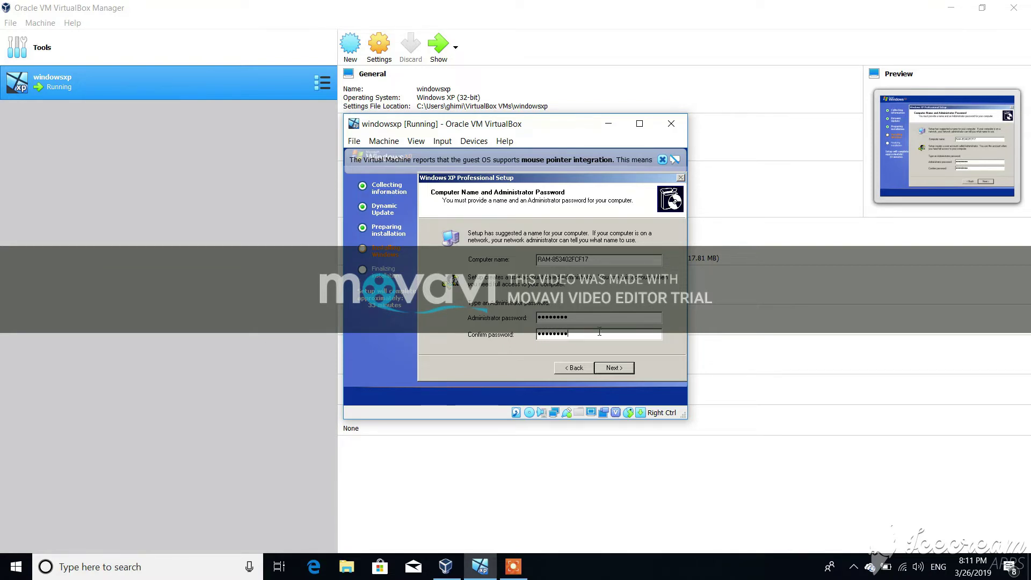
Step: Submit the computer name and password page and browse the time zone list
click(621, 369)
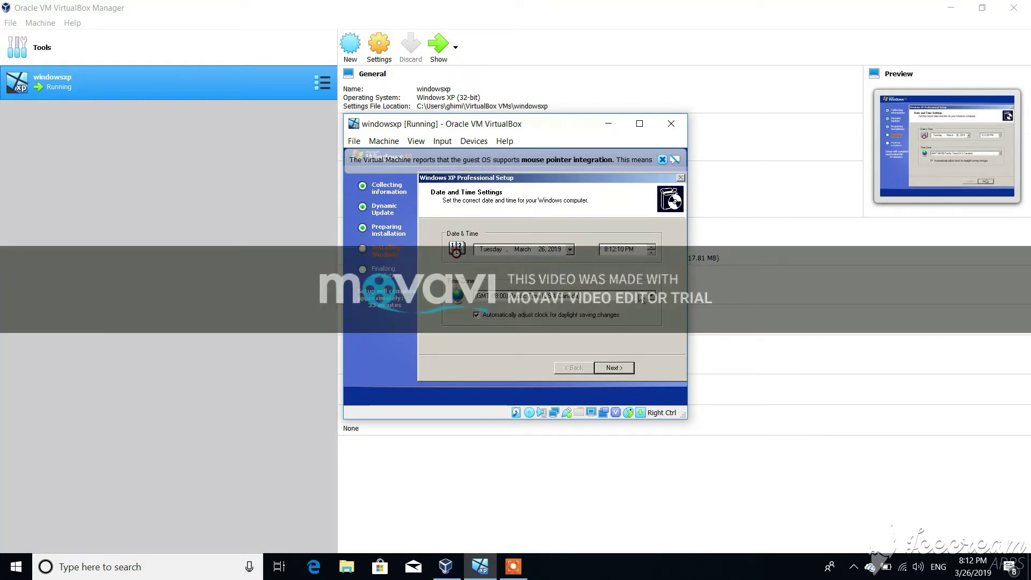
click(651, 296)
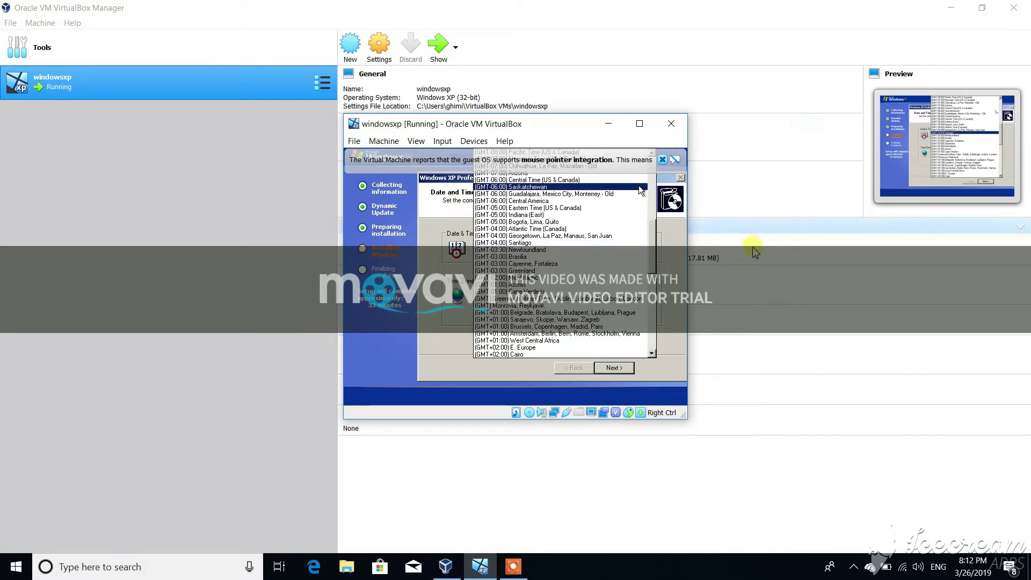
scroll(585, 308, up, 3)
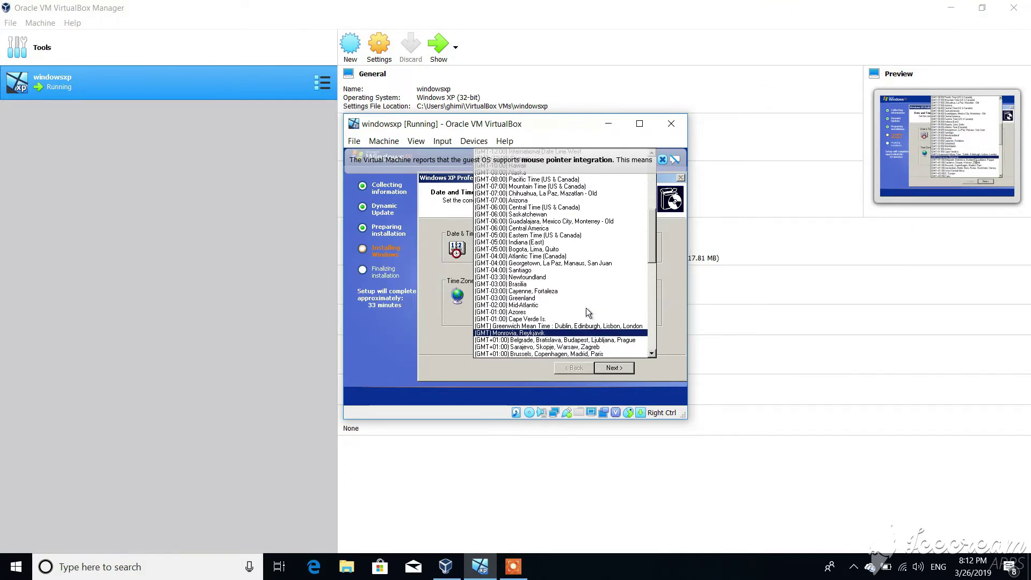
scroll(585, 308, down, 4)
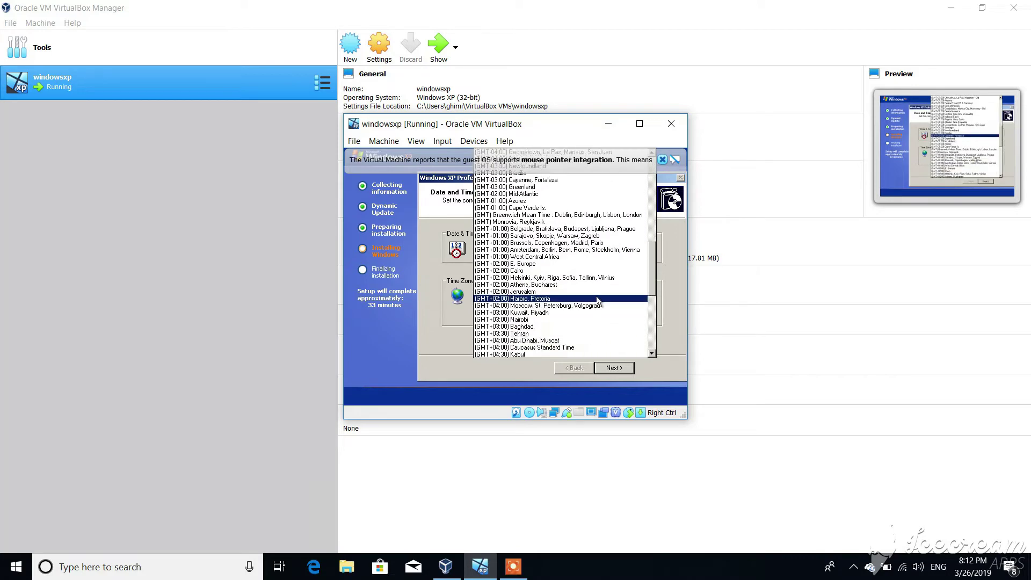
click(765, 303)
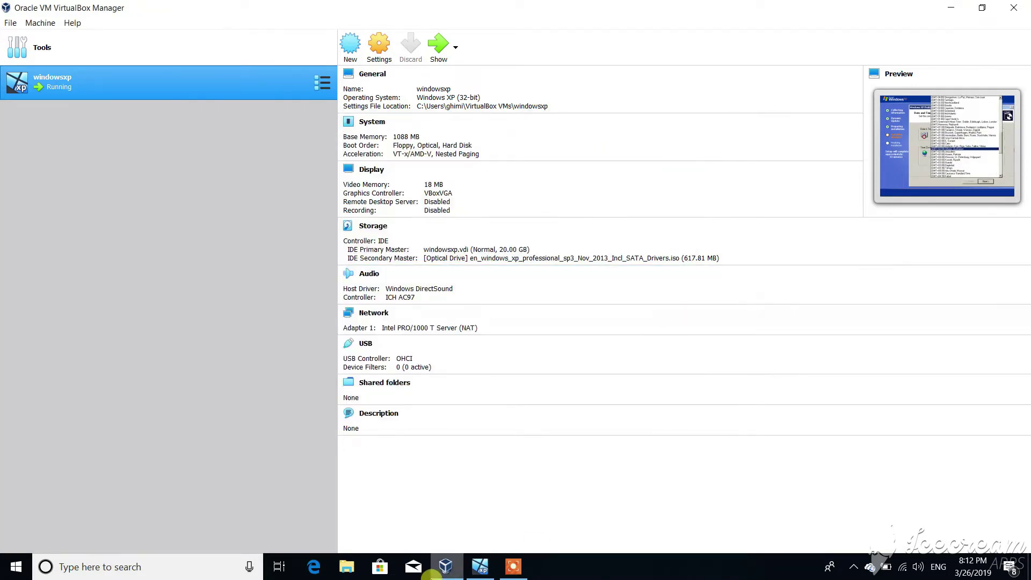
click(480, 572)
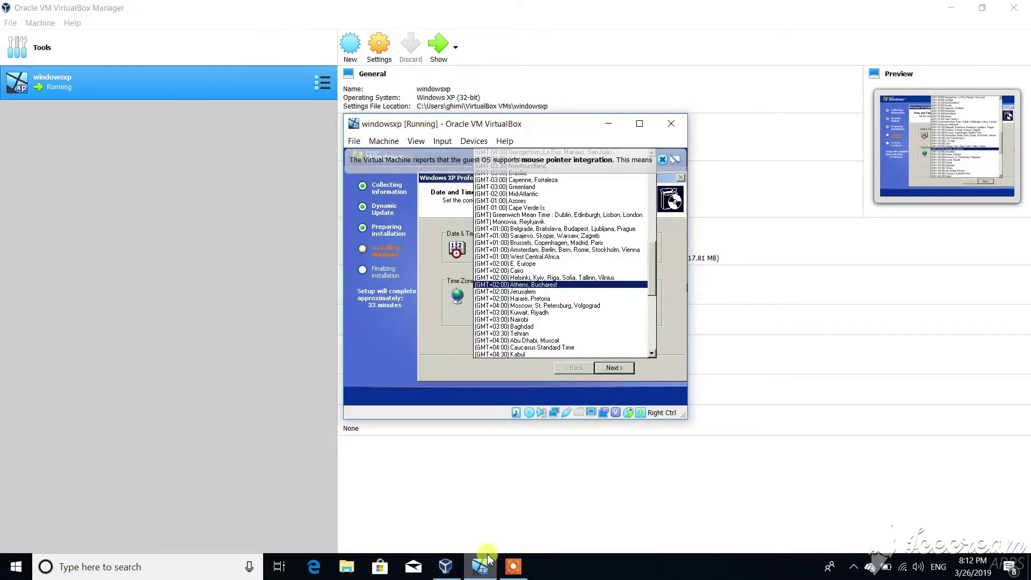
Step: Leave the time zone at Pacific Time and accept the date and time settings
scroll(563, 318, down, 2)
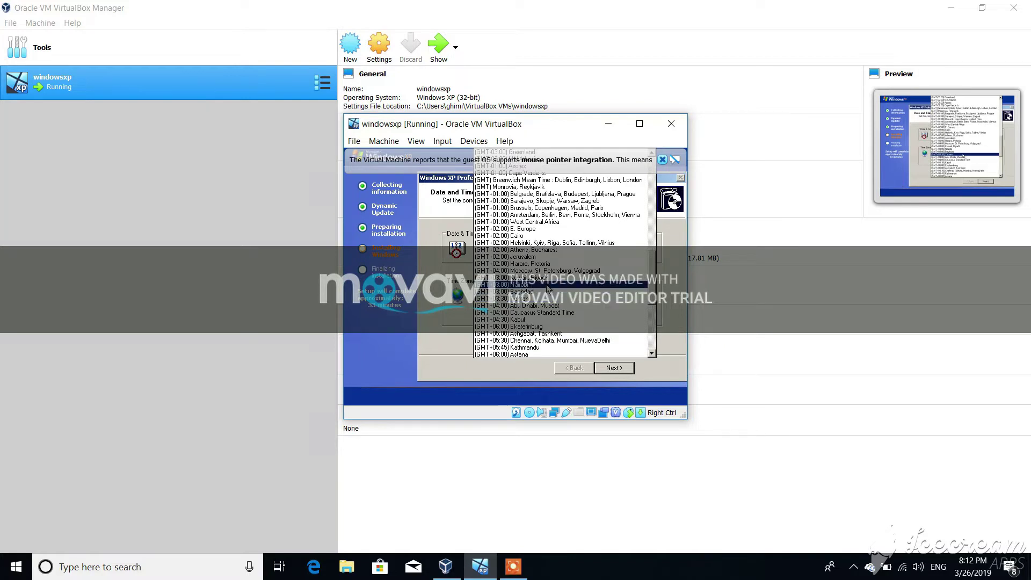
scroll(542, 270, up, 2)
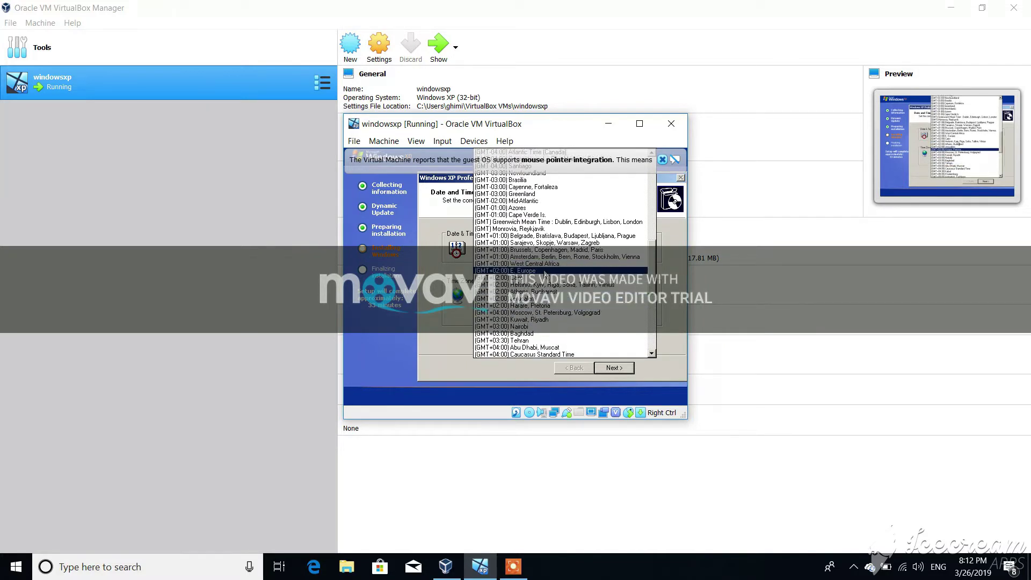
scroll(546, 319, down, 7)
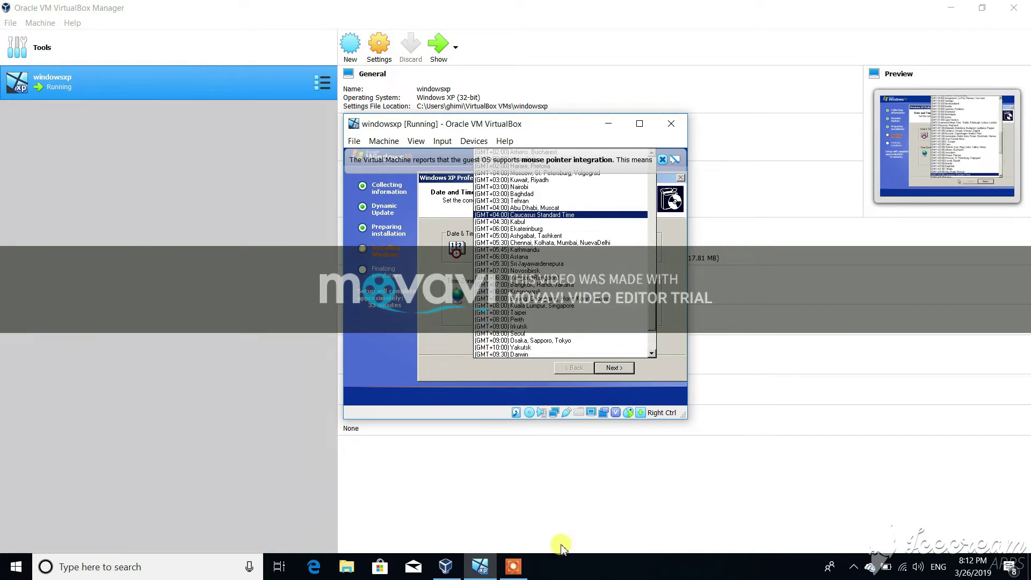
click(513, 567)
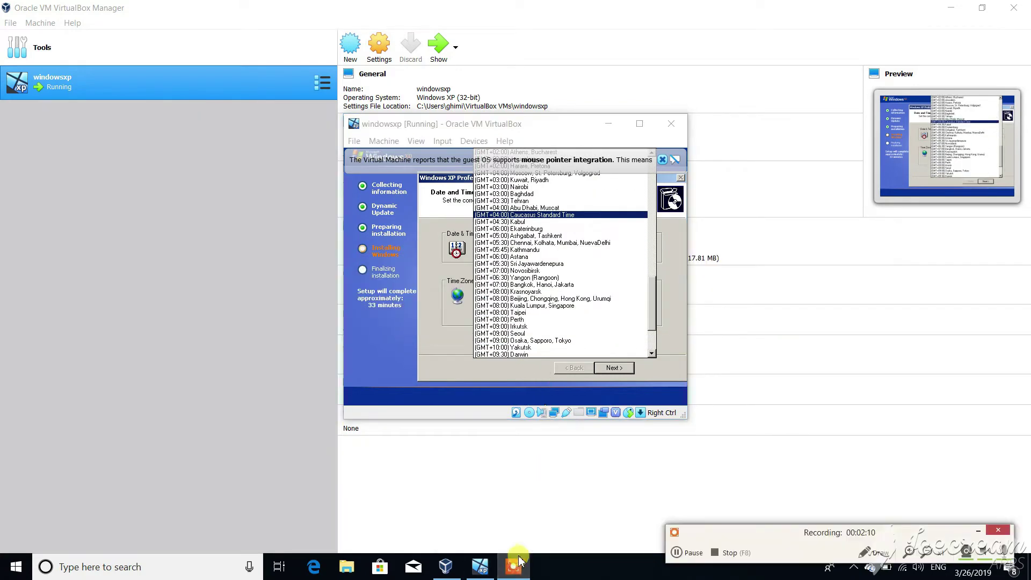
click(686, 553)
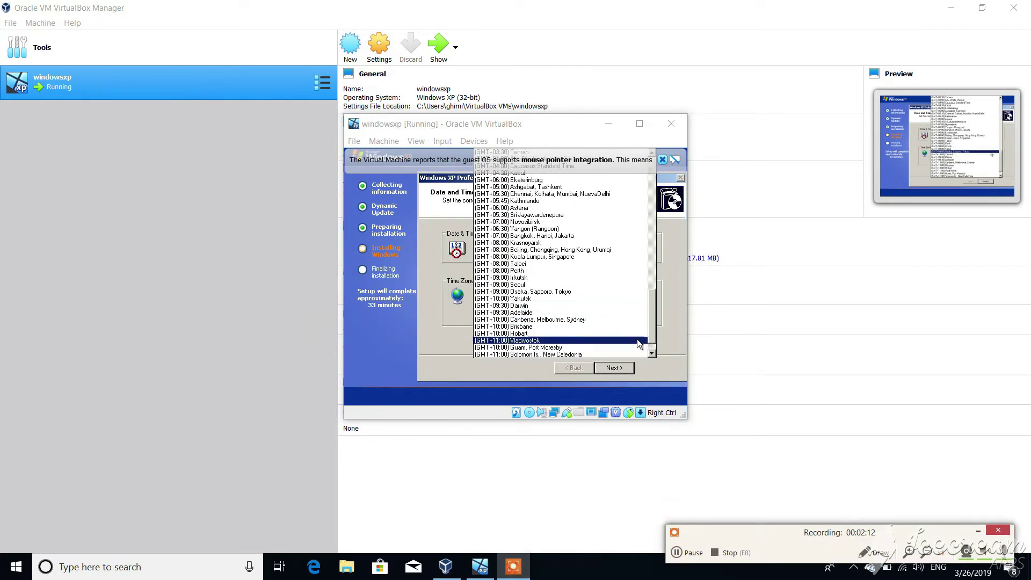
click(617, 368)
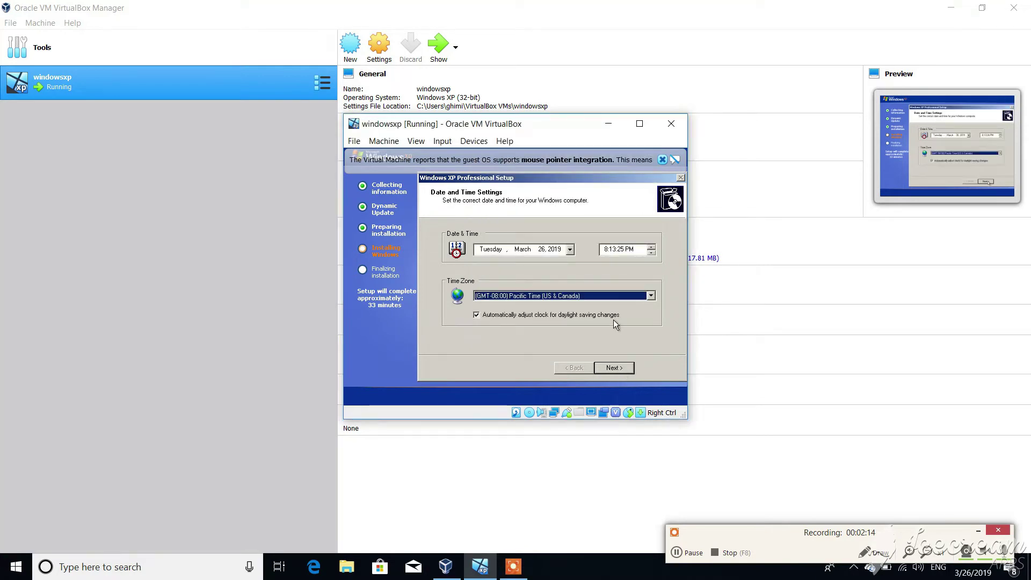
click(614, 367)
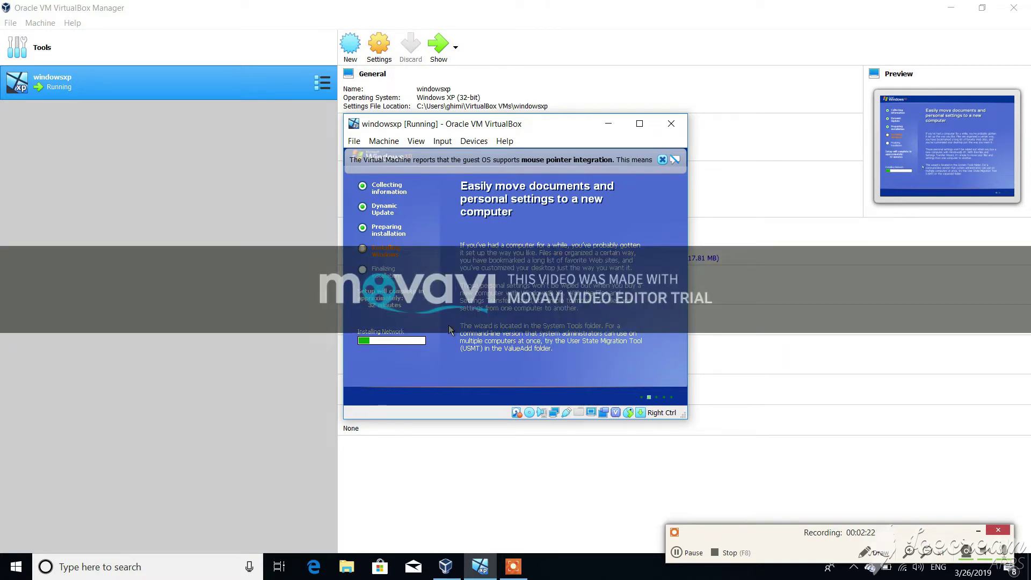
Step: Enter RAM as the workgroup name and continue setup
click(671, 554)
click(690, 555)
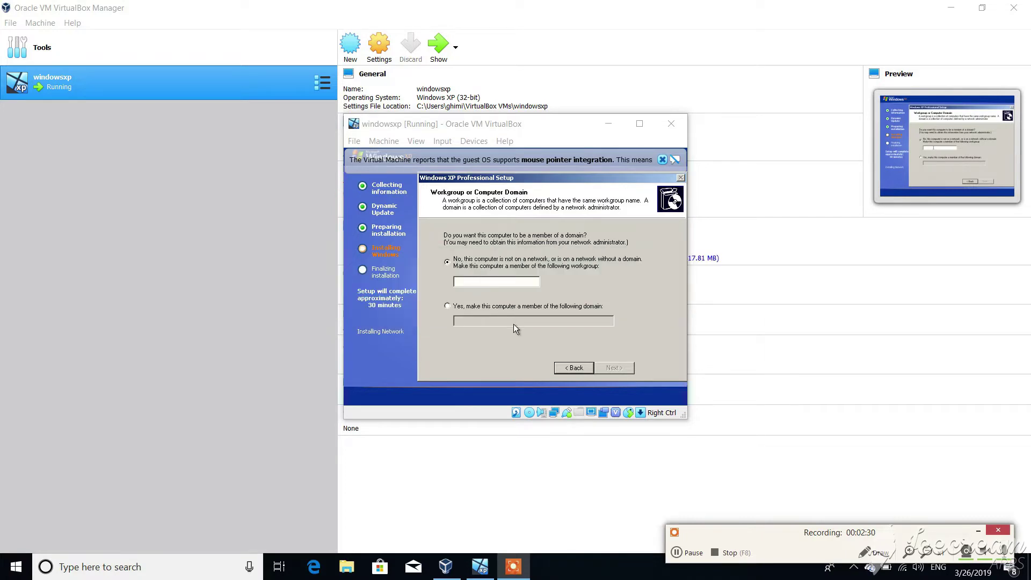
click(692, 553)
text(RAM)
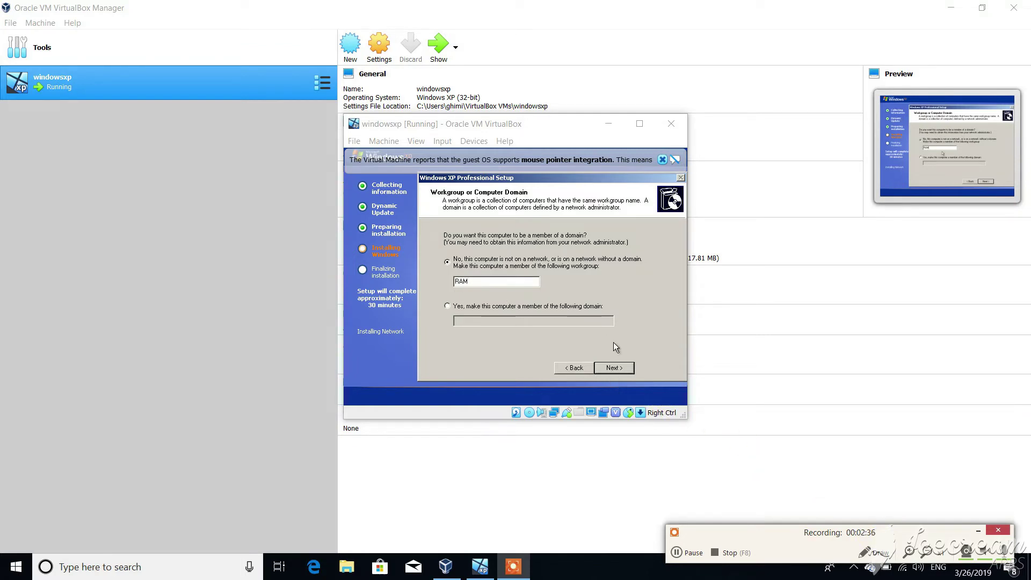
click(613, 369)
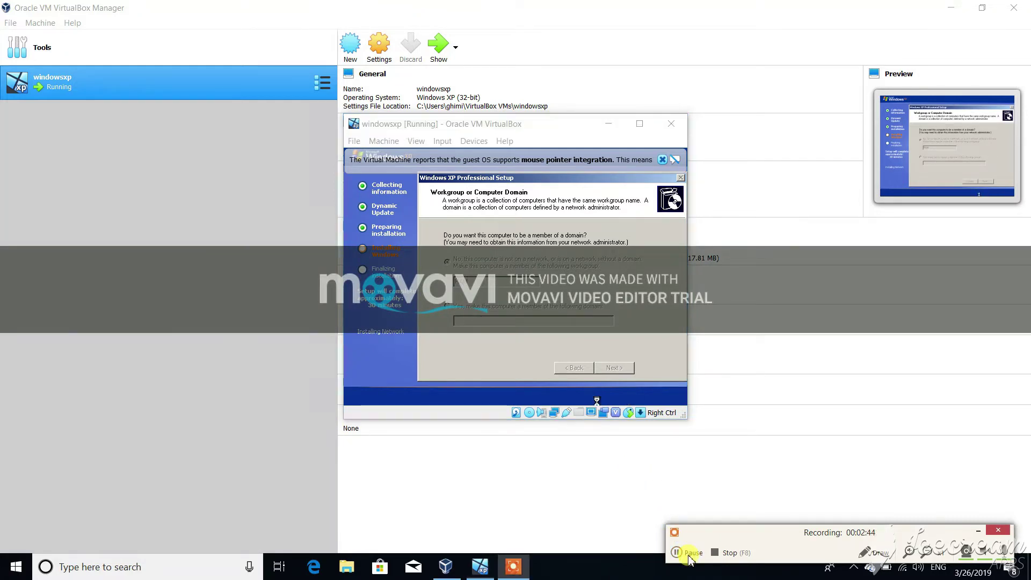
Step: After file copying finishes, keep the XP guest's adjusted screen resolution
click(690, 553)
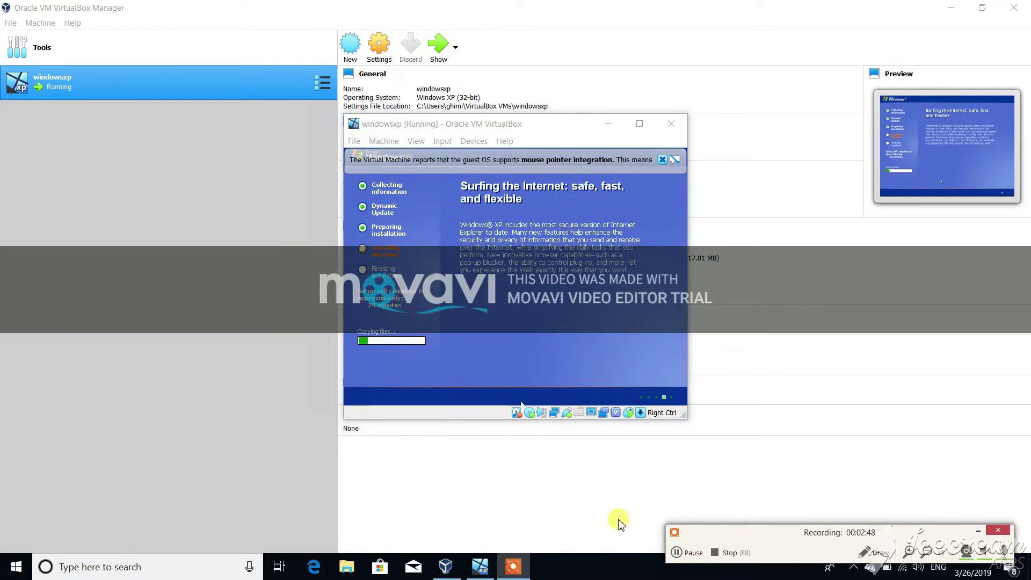
click(678, 553)
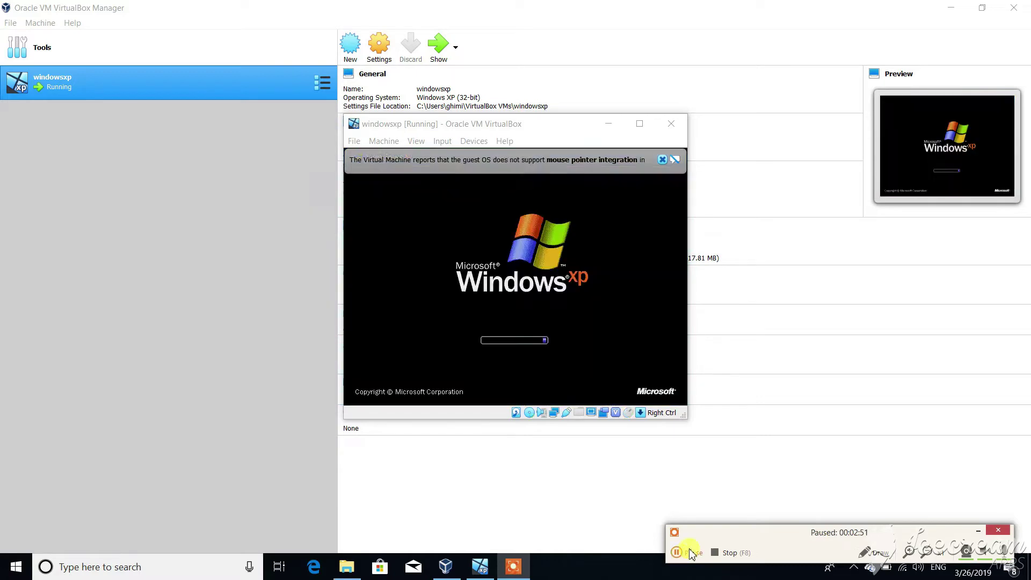
click(679, 552)
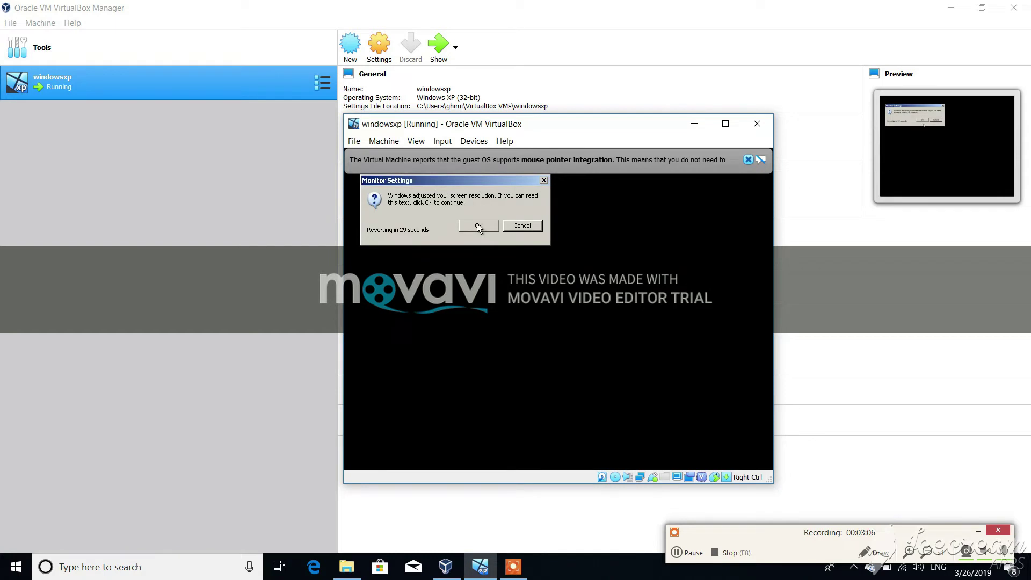
click(477, 223)
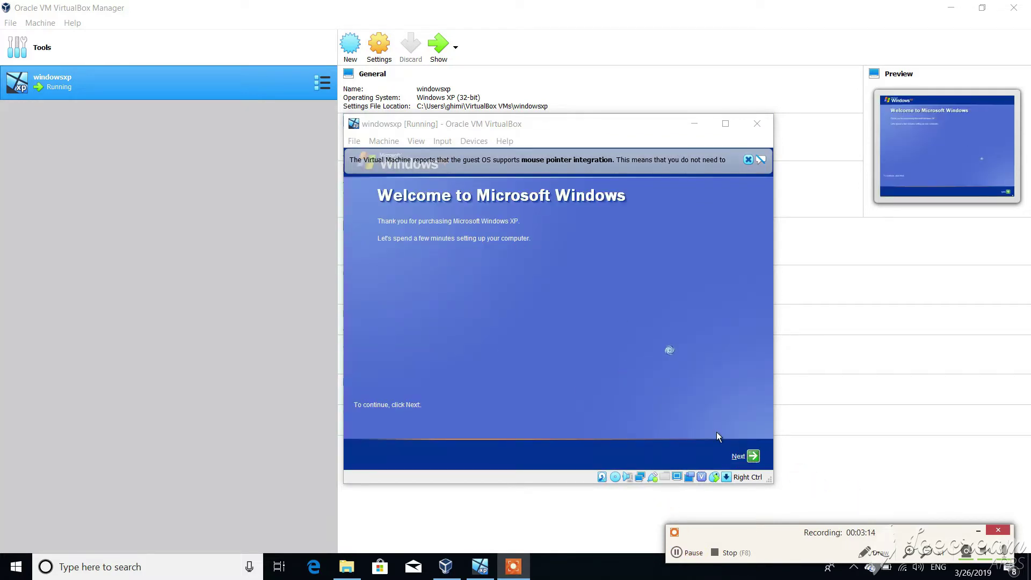
Step: Move past the XP welcome page and choose an Automatic Updates option
click(743, 455)
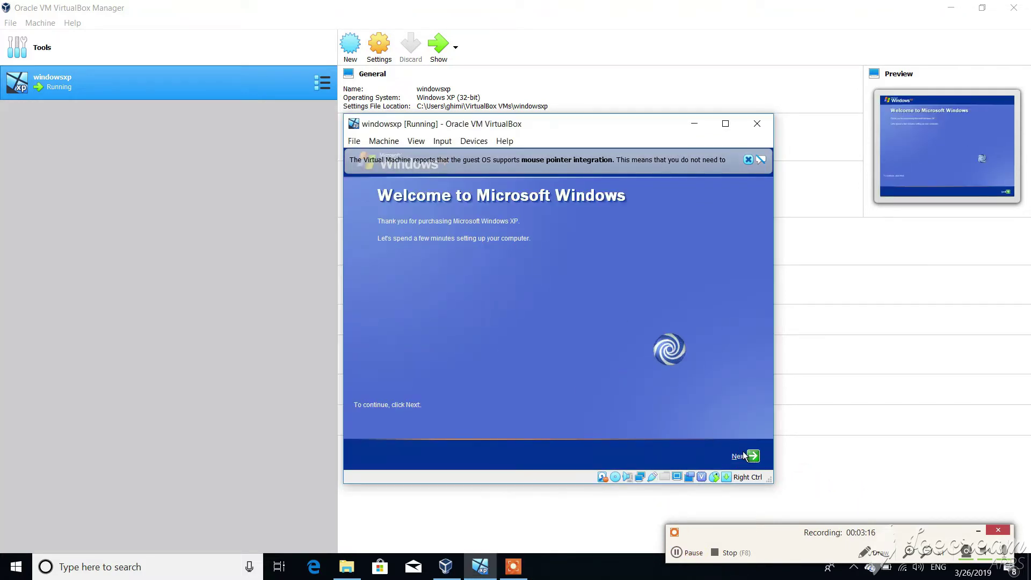
click(743, 455)
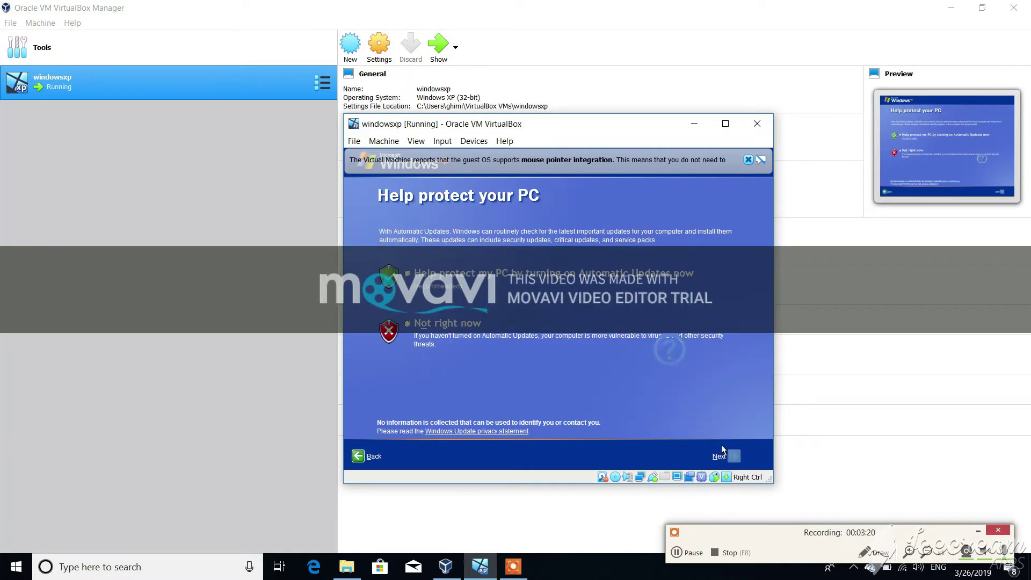
click(721, 456)
click(475, 272)
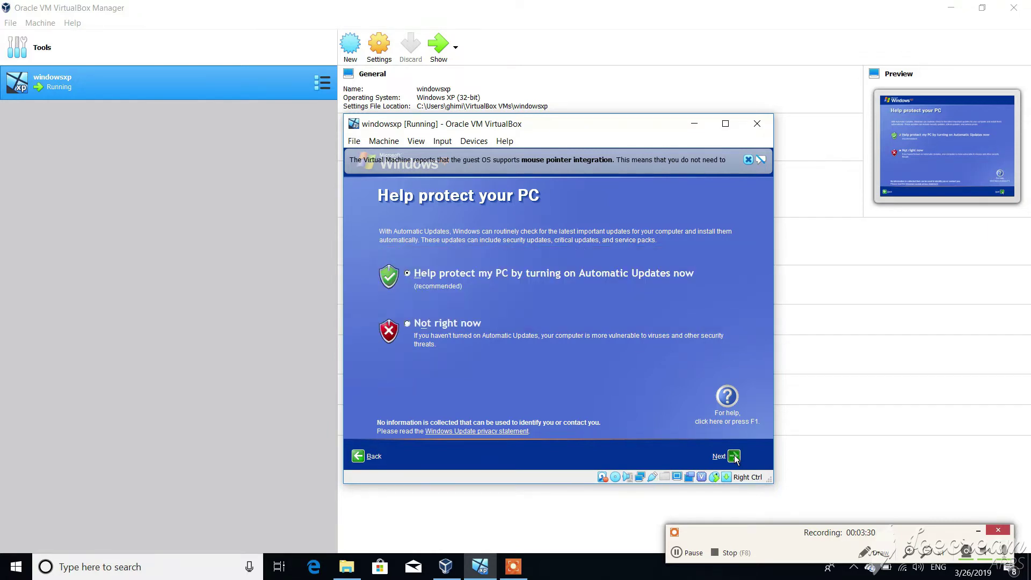
click(734, 456)
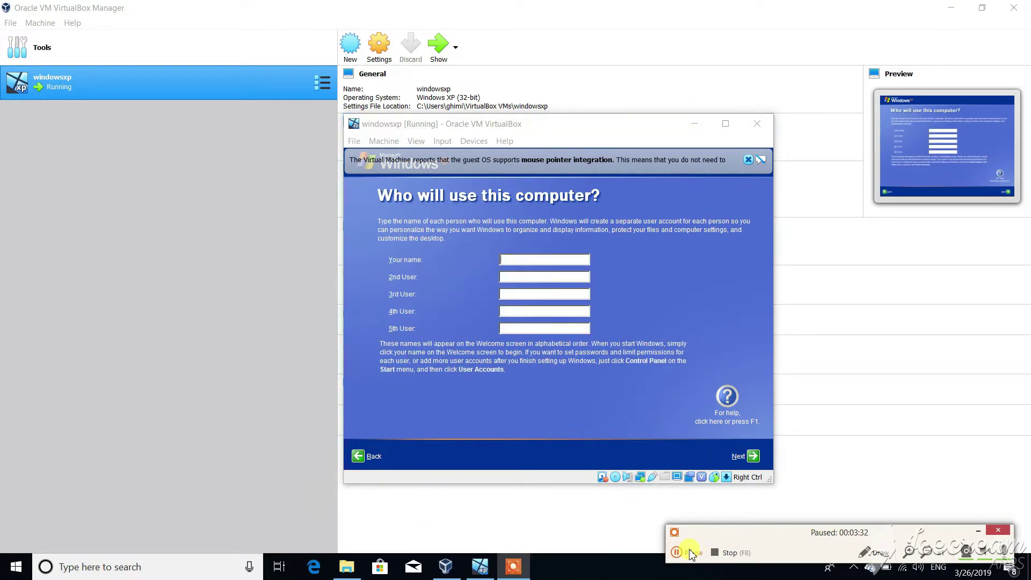
Step: Create the first user account with the owner's name and finish Windows XP setup
click(526, 258)
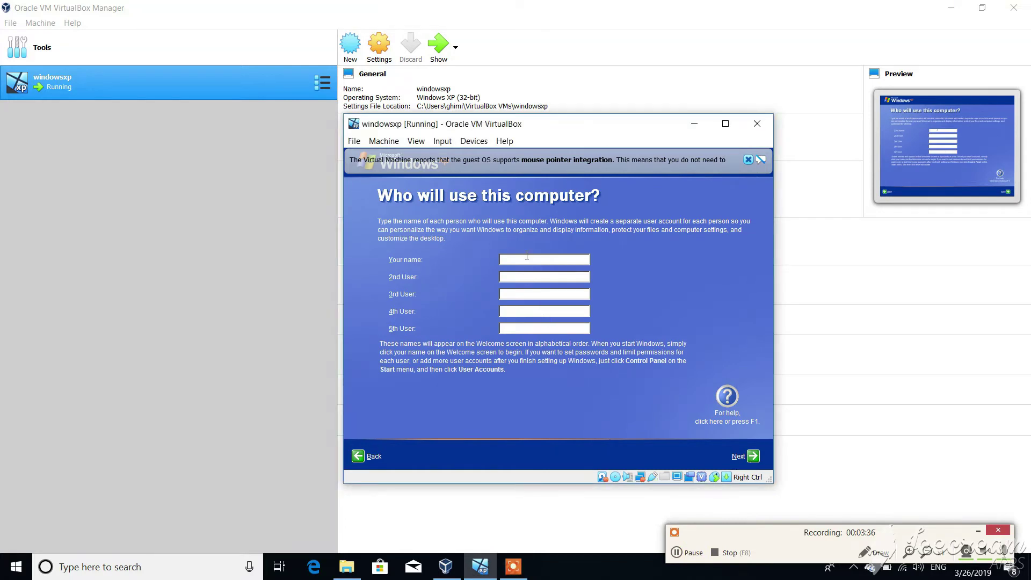
text(ra)
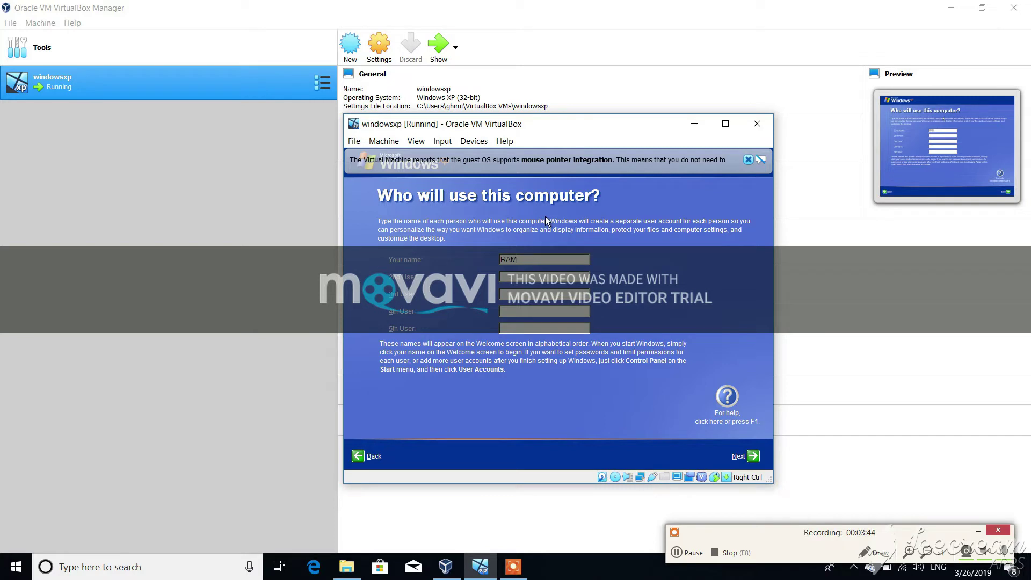
click(750, 458)
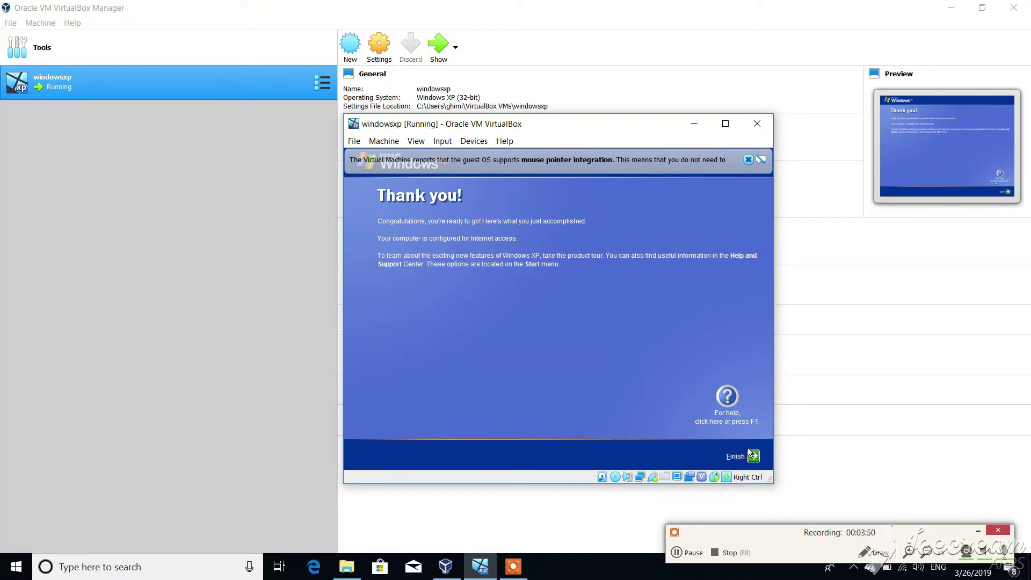
click(734, 457)
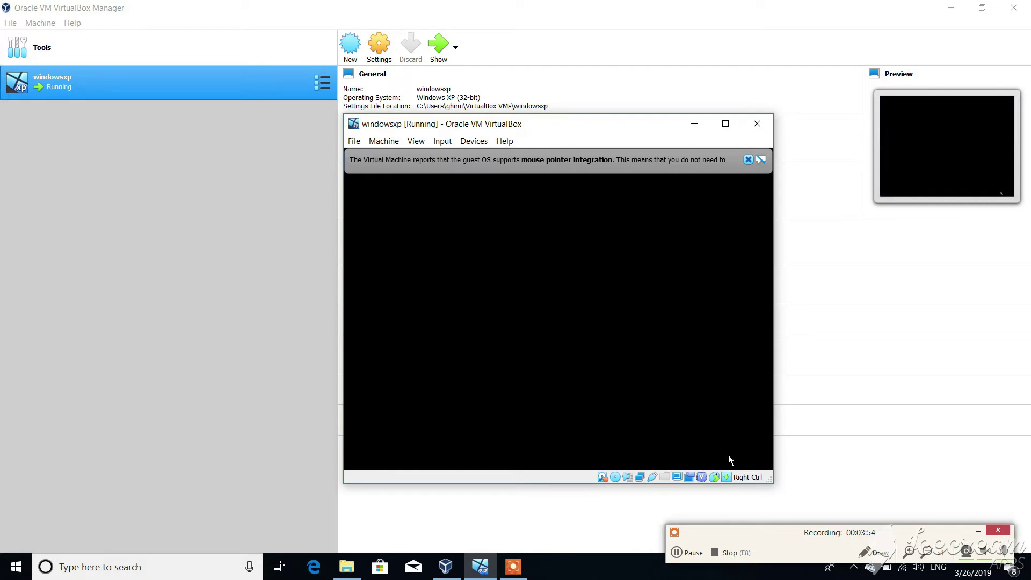
click(700, 558)
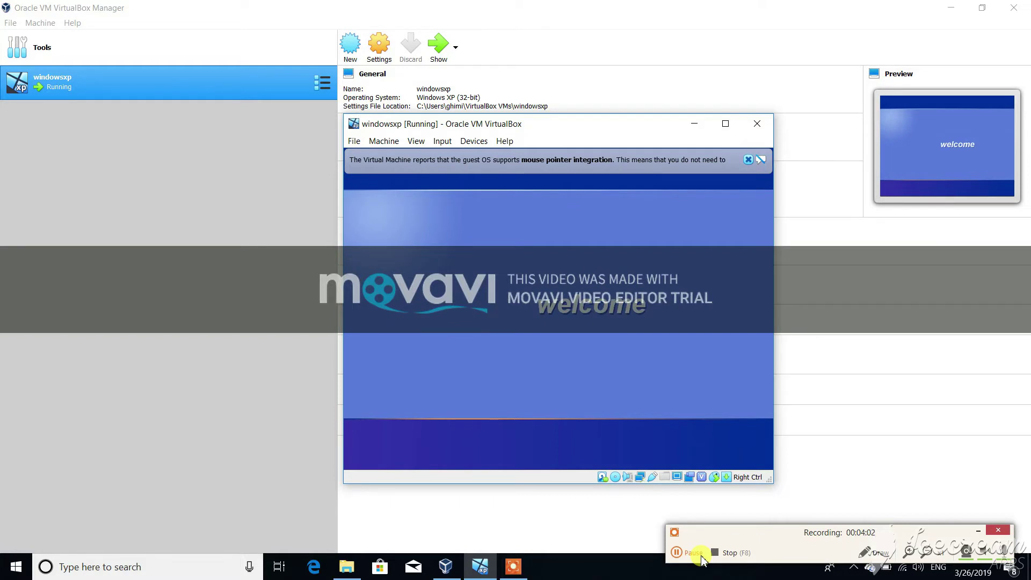
Step: Wait for the XP guest to boot past the welcome screen to the new user's desktop
click(691, 553)
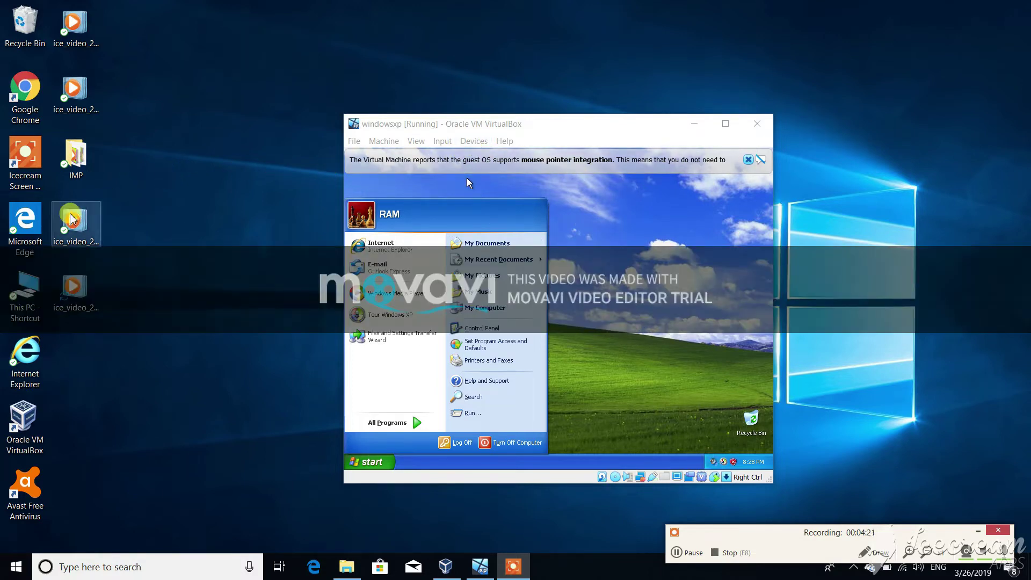
Step: Open the Downloads\Typeshala folder from This PC in File Explorer
double_click(27, 301)
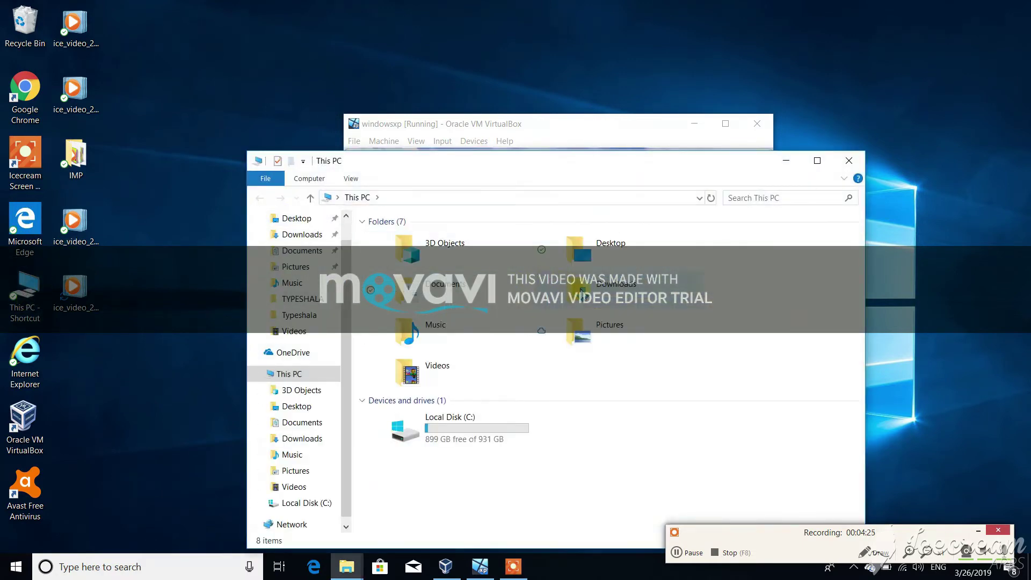
click(588, 294)
double_click(588, 294)
click(403, 258)
double_click(404, 257)
Step: Place the Explorer window beside the VM and select the TYPESHALA folder
drag(656, 166, 276, 199)
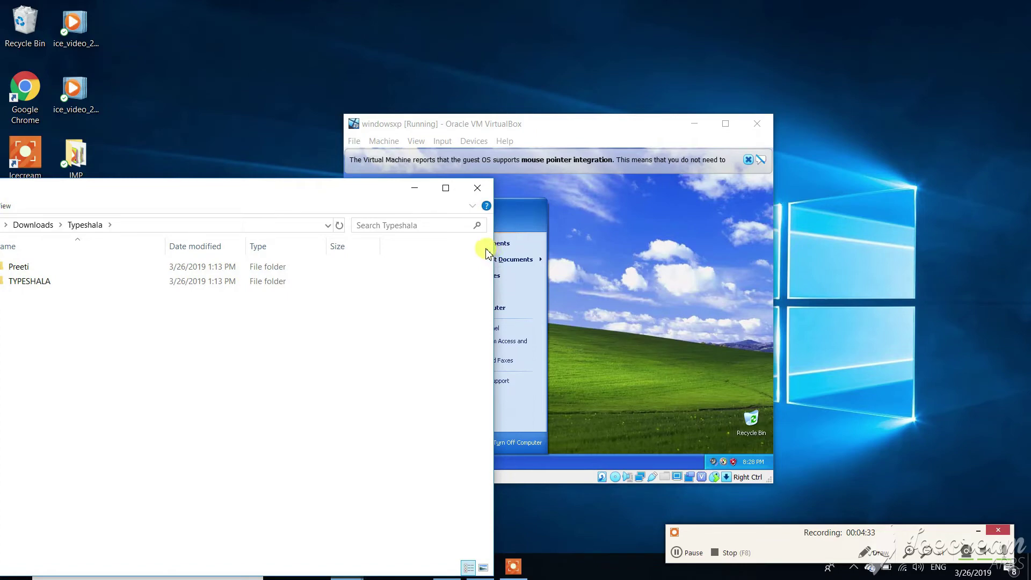
drag(494, 244, 326, 247)
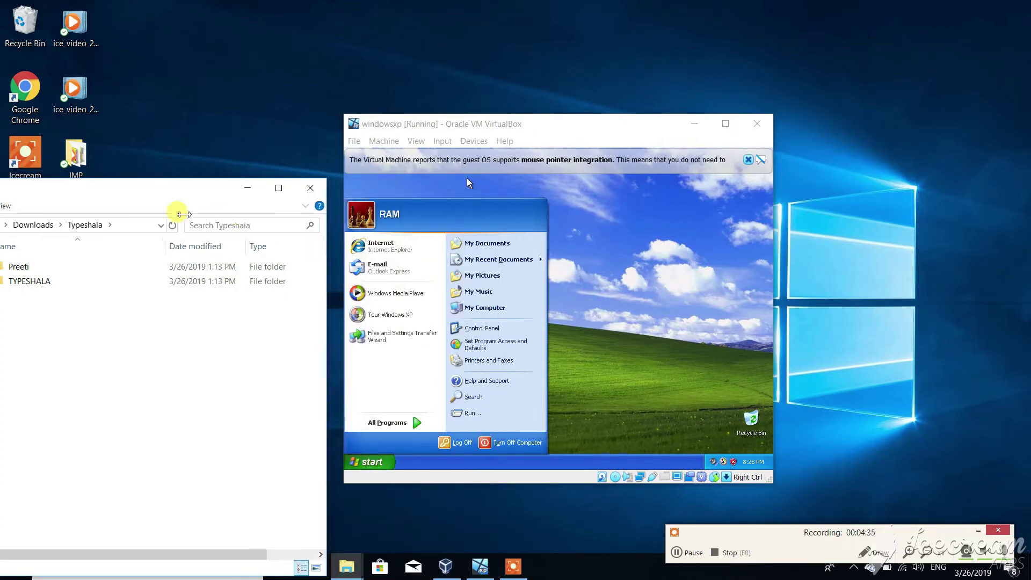
drag(81, 278, 587, 276)
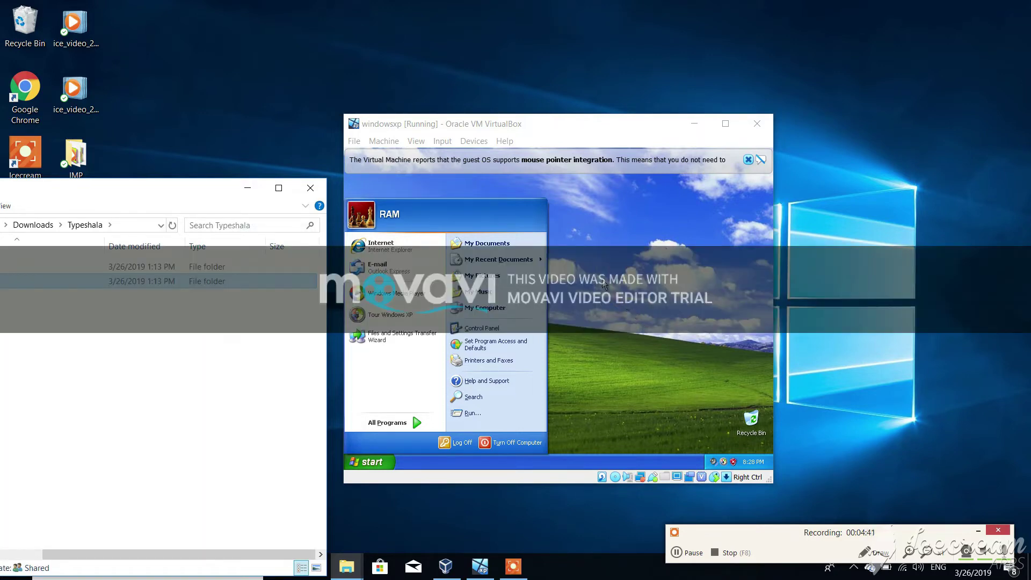
Step: Set the VM's Drag and Drop mode to Bidirectional
click(475, 141)
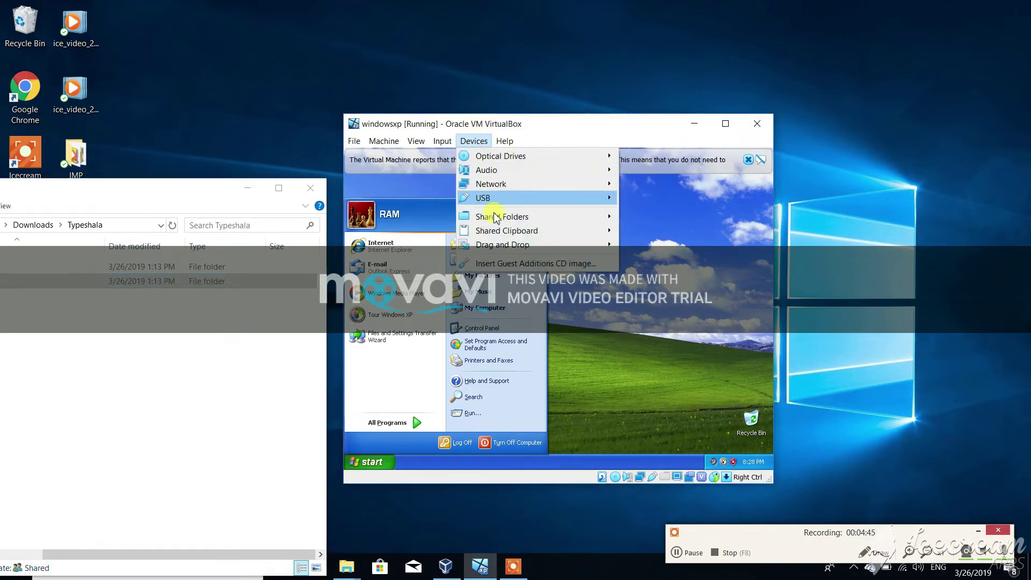
mouse_move(512, 250)
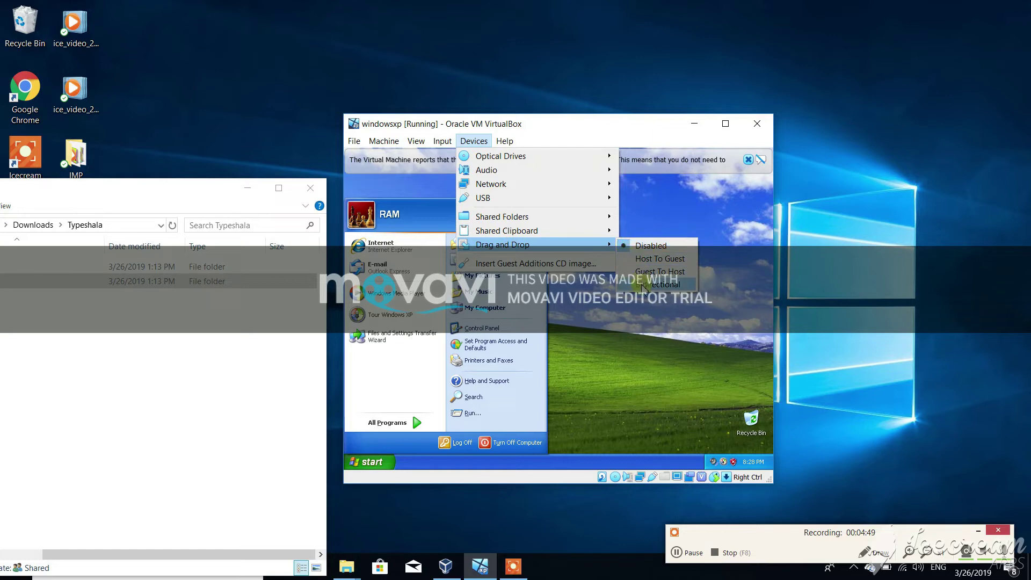
click(647, 284)
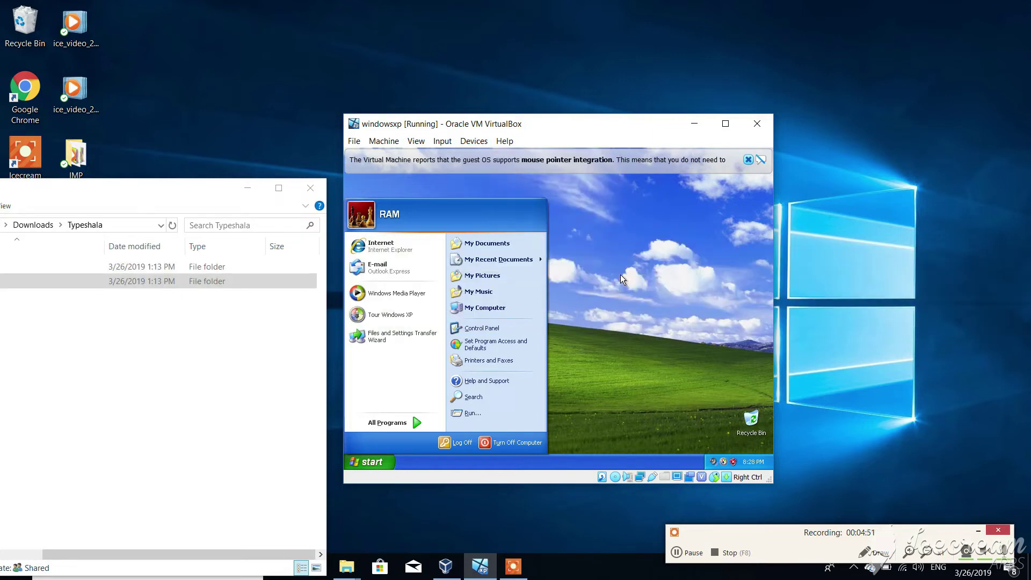
Step: Drag the TYPESHALA folder into the XP guest and insert the Guest Additions CD image
drag(235, 284, 620, 284)
click(470, 142)
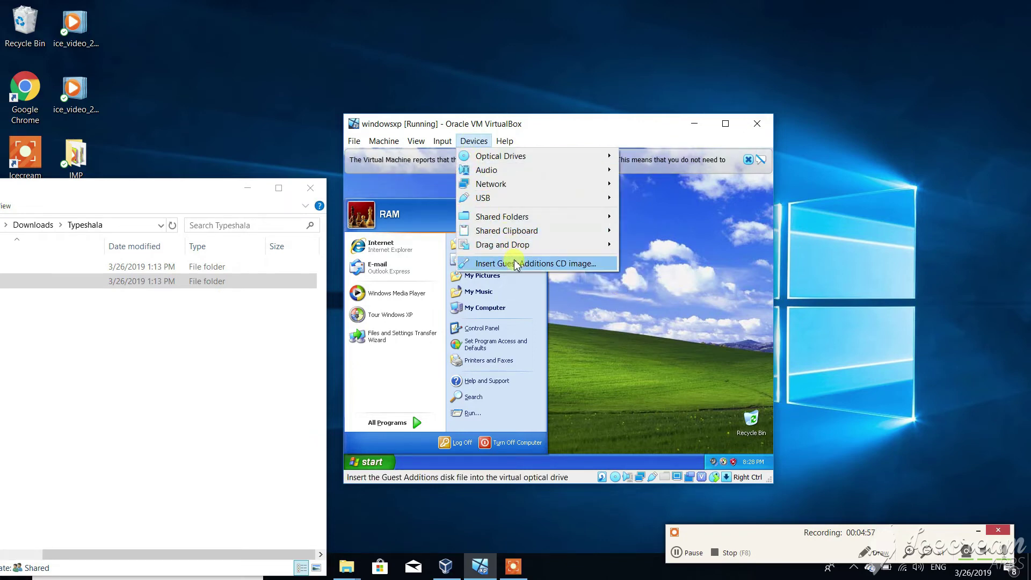
click(518, 264)
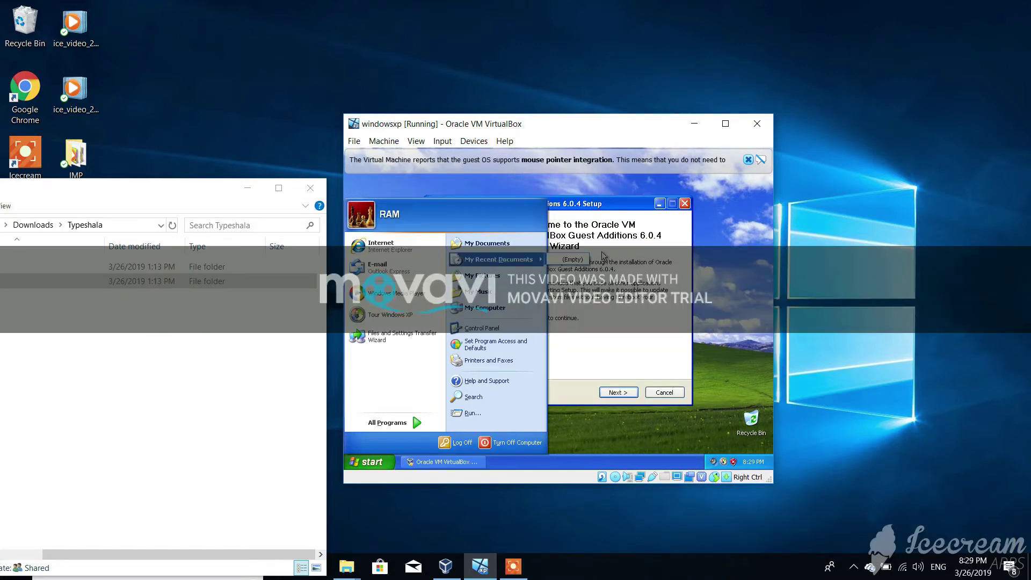
Step: Install Guest Additions 6.0.4 in the default folder and choose Reboot now to finish
click(588, 180)
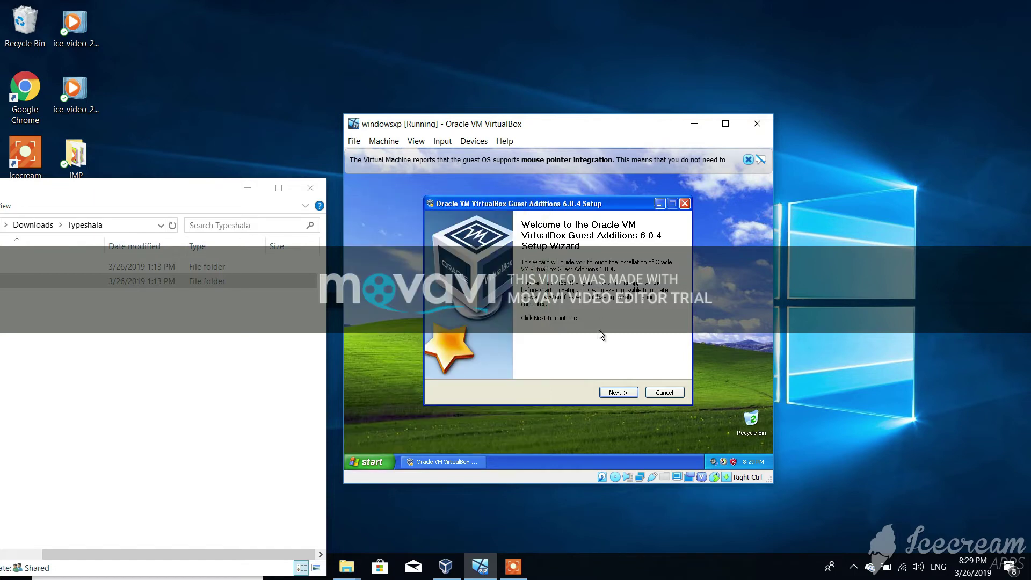
click(615, 393)
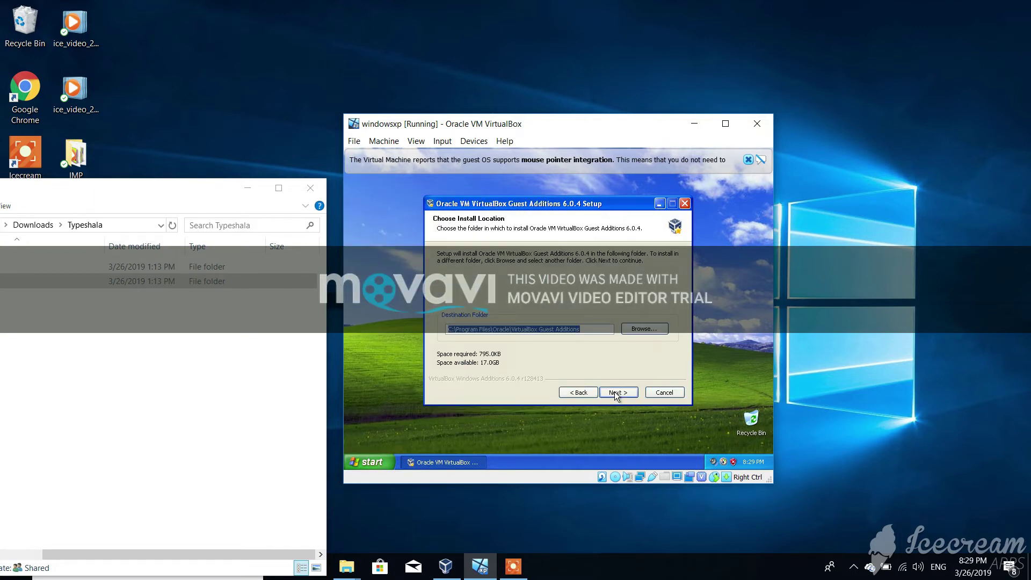
click(619, 394)
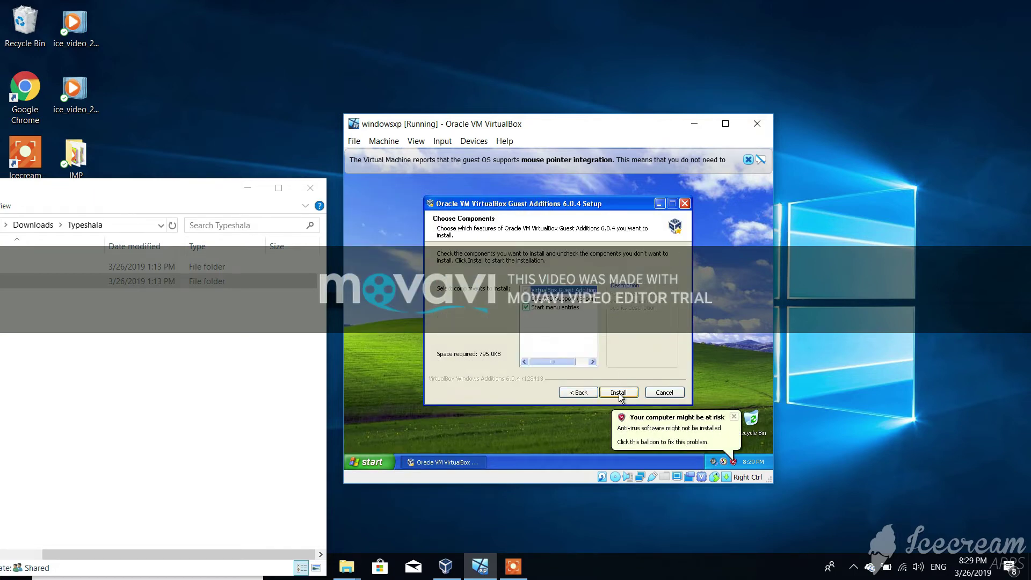
click(618, 393)
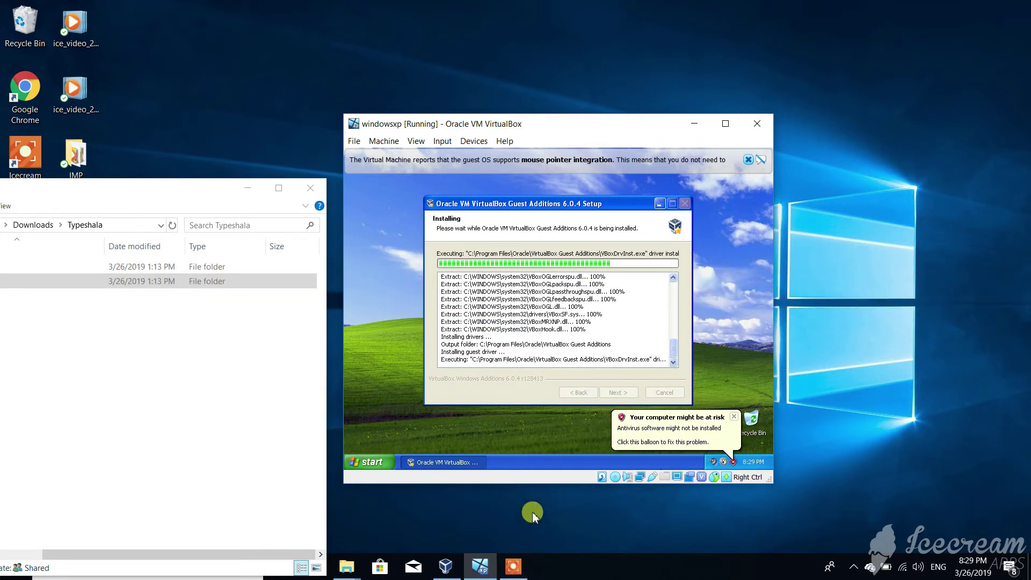
click(515, 570)
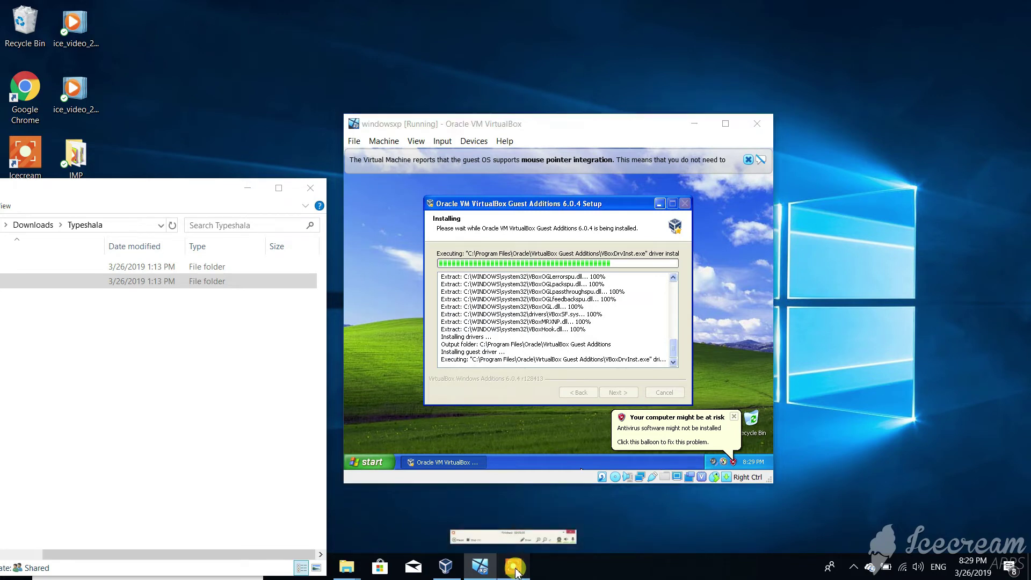
click(676, 553)
click(676, 553)
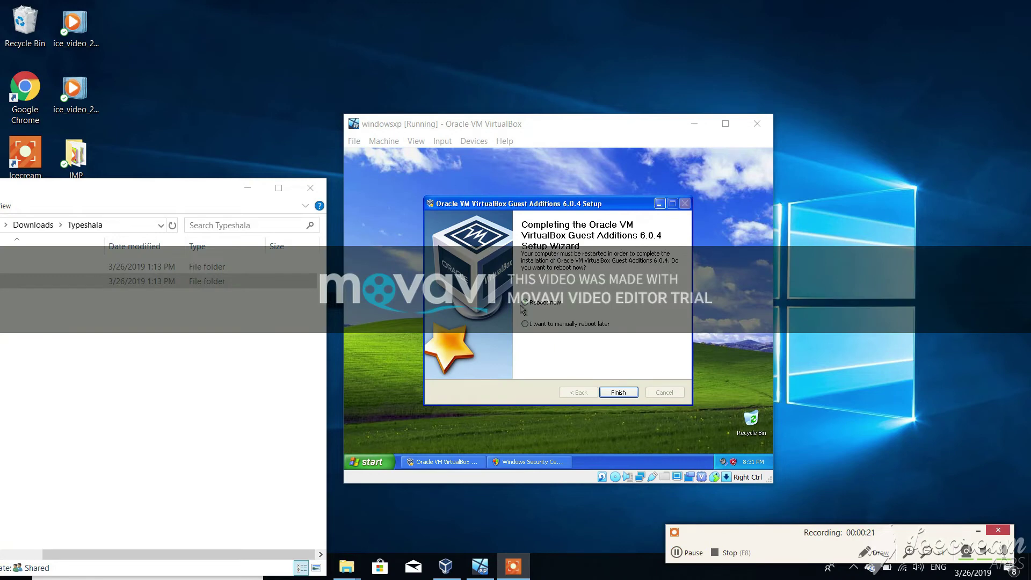
click(614, 390)
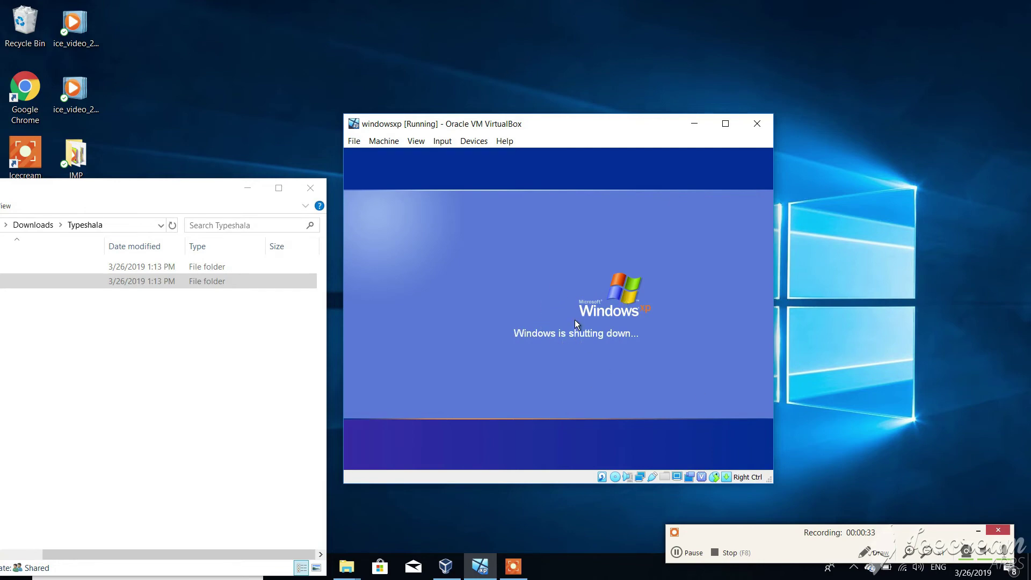
Step: Drag the Typeshala folder from host File Explorer onto the XP guest desktop
click(676, 552)
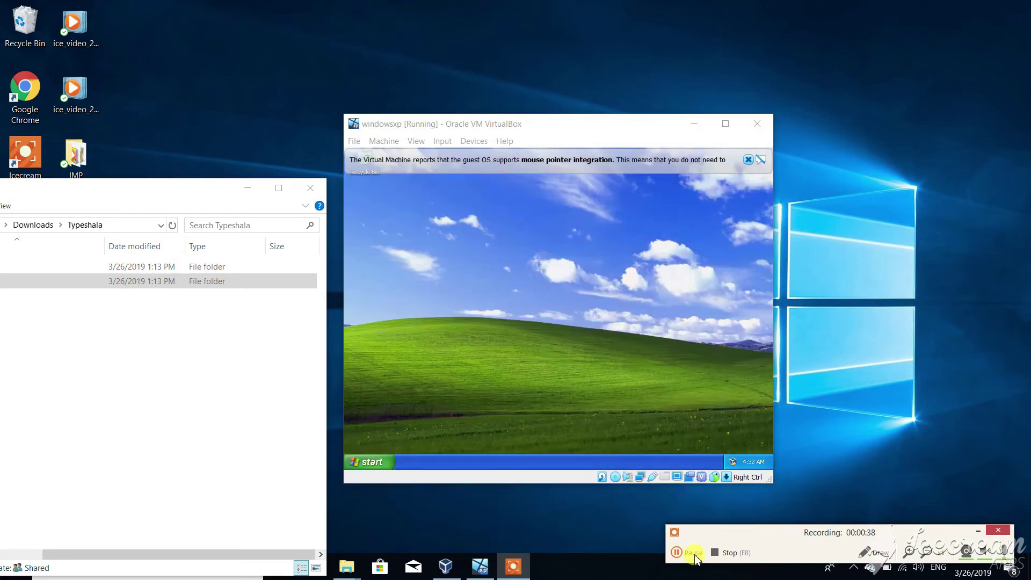
click(694, 553)
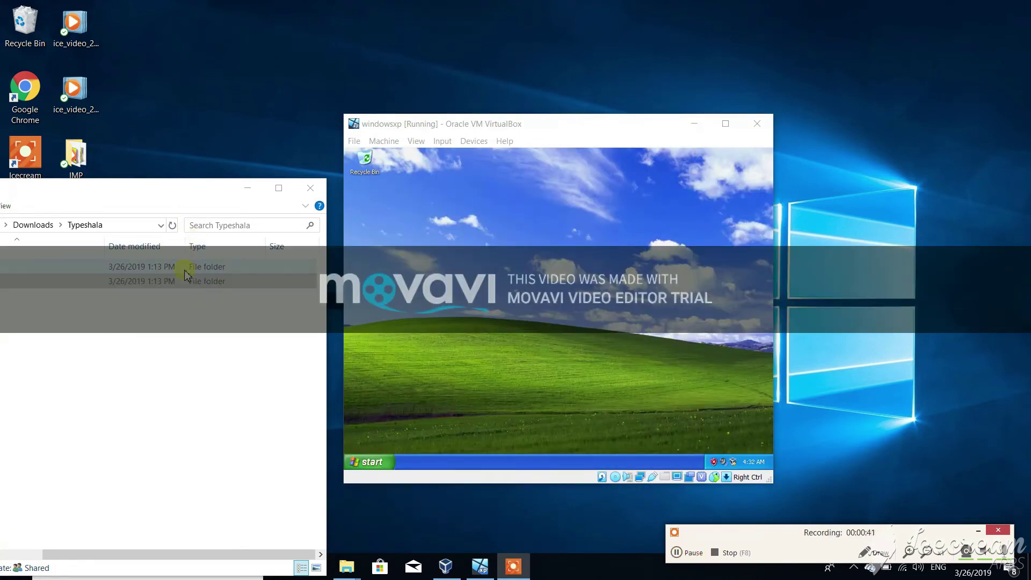
click(186, 280)
drag(186, 284, 447, 273)
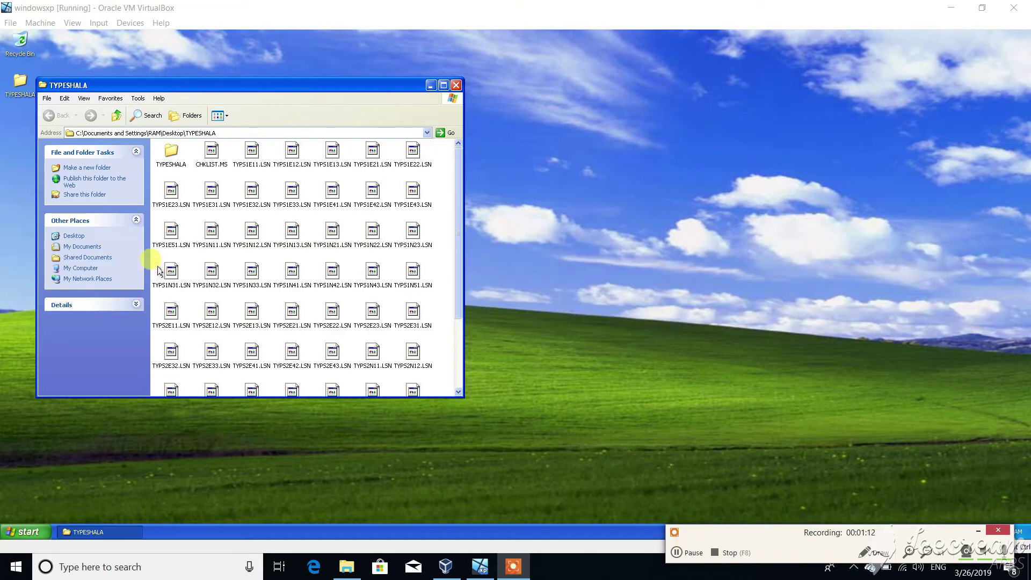
Step: Scroll the TYPESHALA file list and drag the window's right border wider
scroll(199, 237, down, 3)
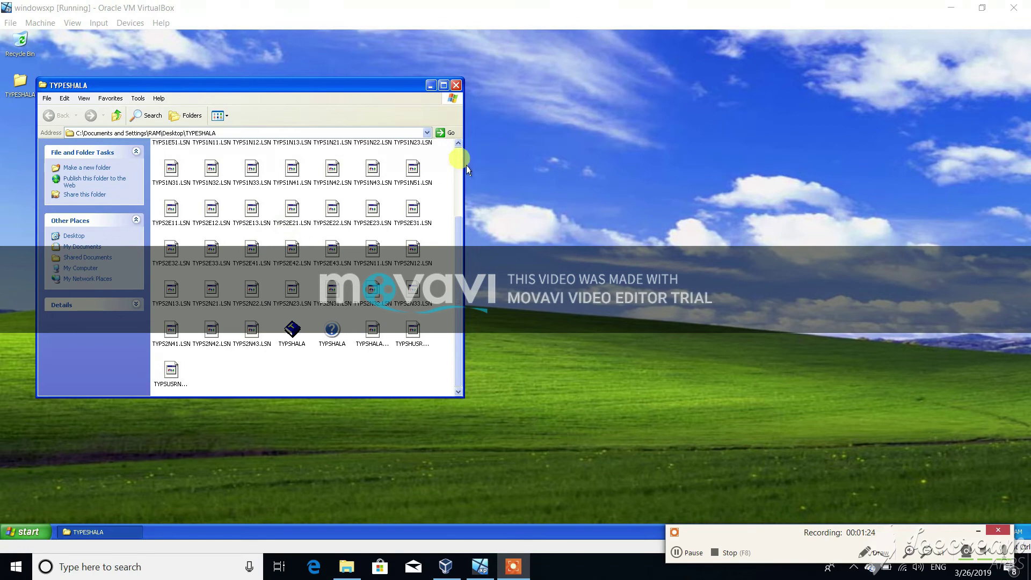
drag(462, 164, 714, 237)
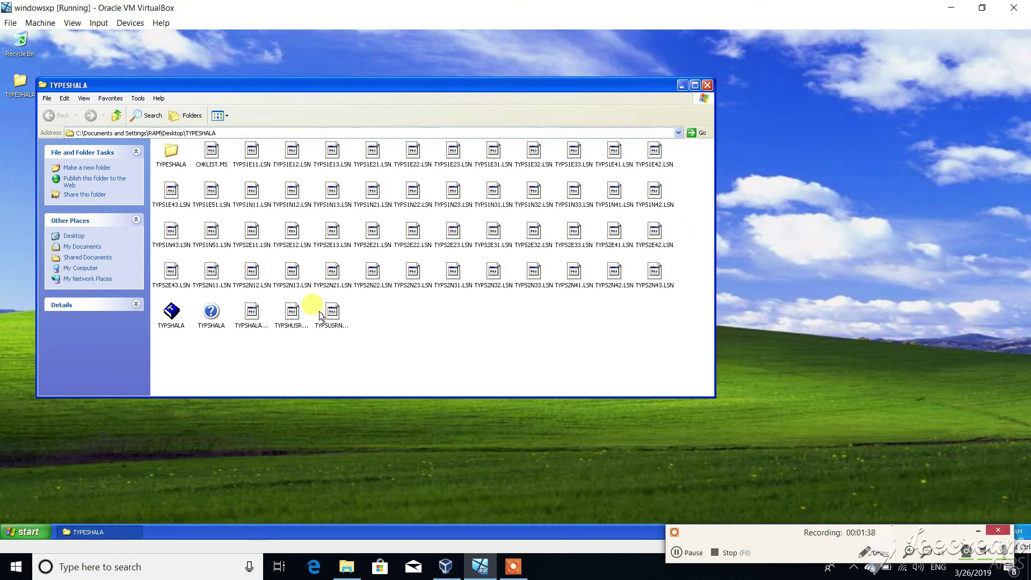
Step: Launch Typshala, choose Level 1 and open the Top row lesson's User Identification list
click(690, 553)
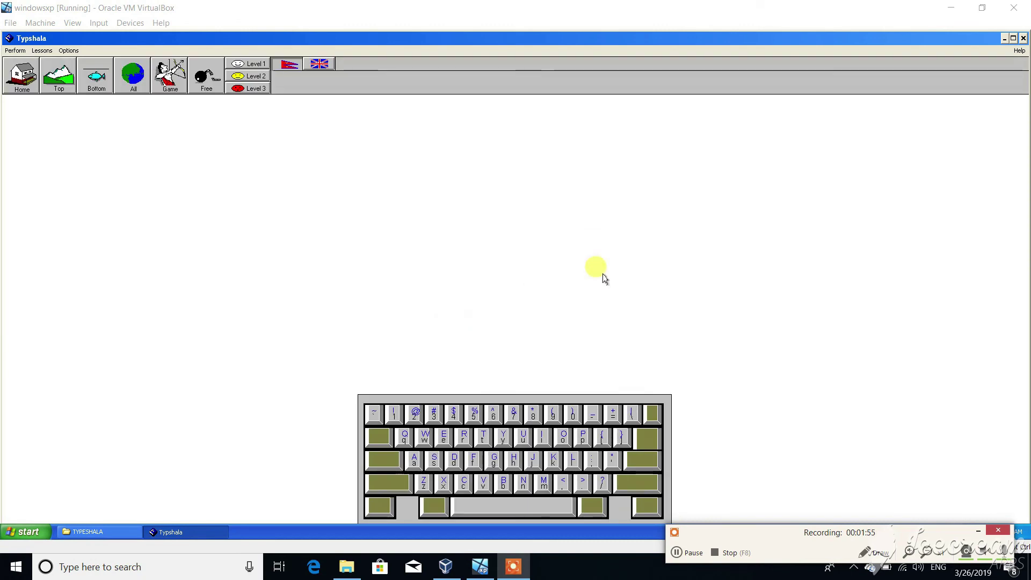
click(685, 548)
click(684, 537)
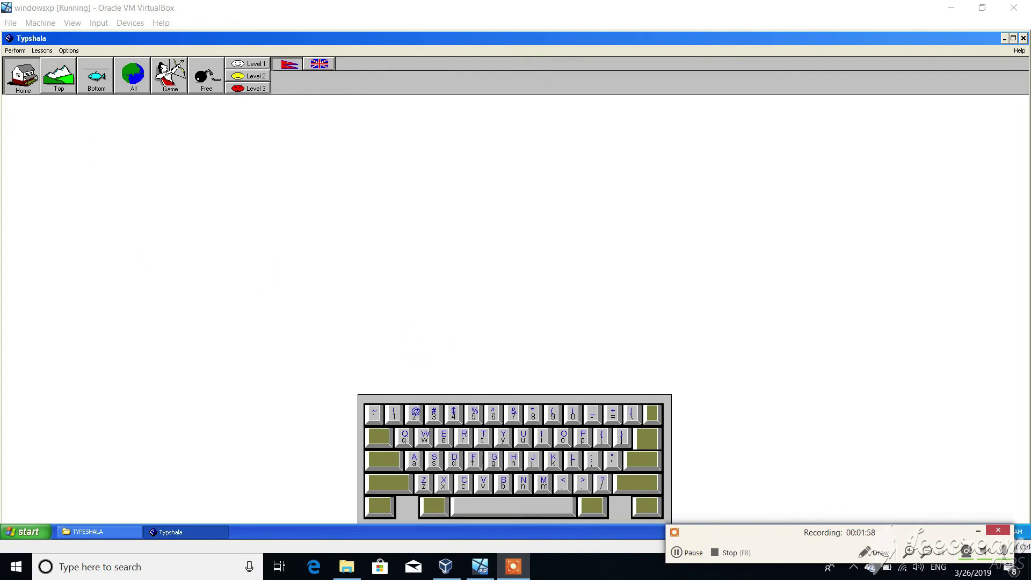
click(21, 75)
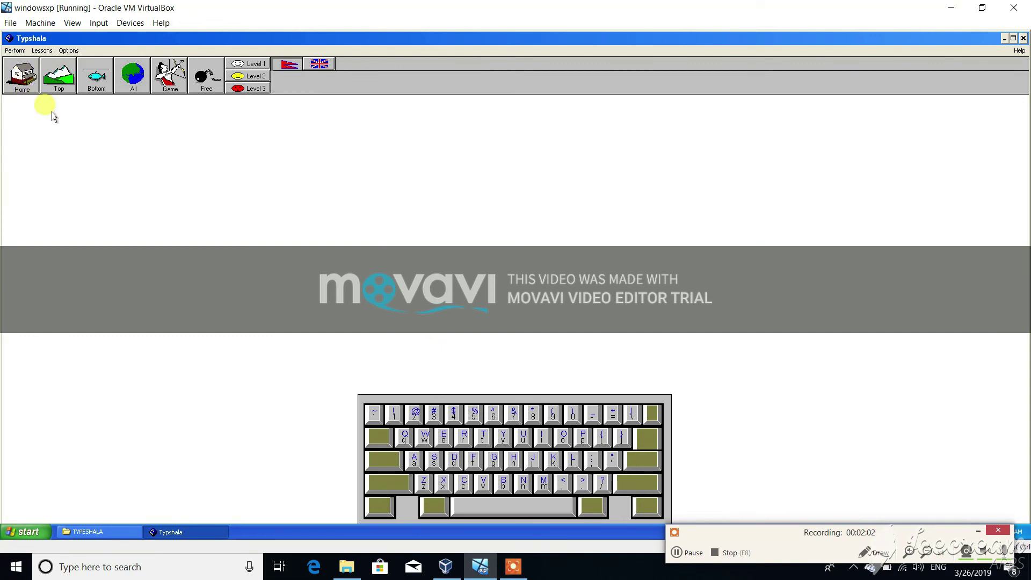
click(238, 65)
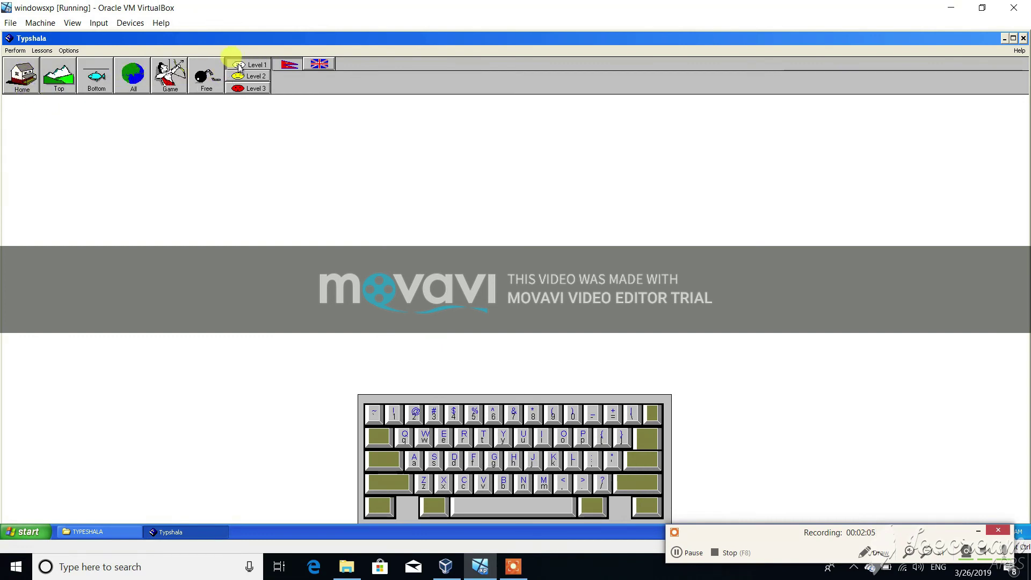
click(69, 84)
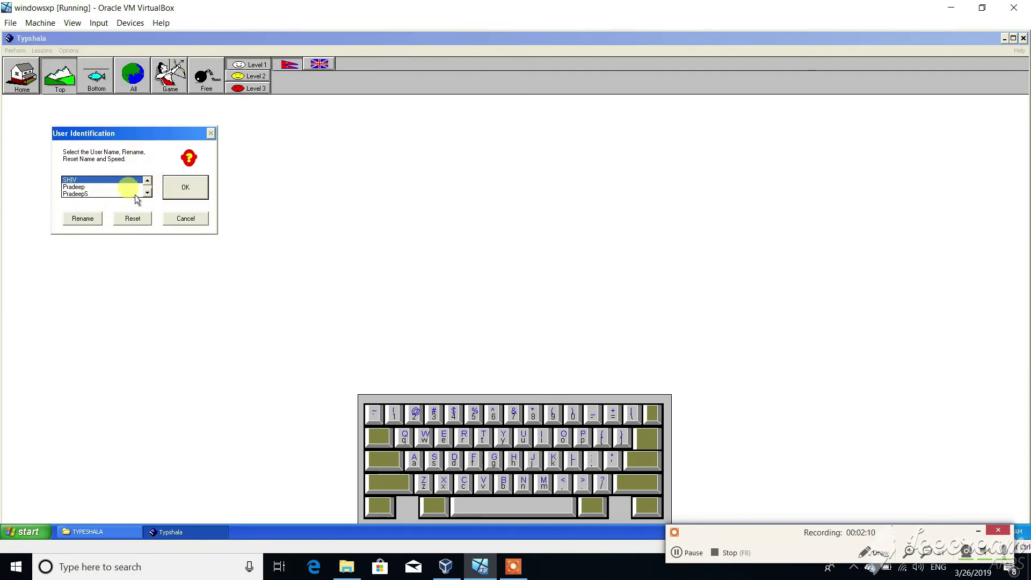
Step: Rename the first user to the new user name and start the lesson as them
click(92, 220)
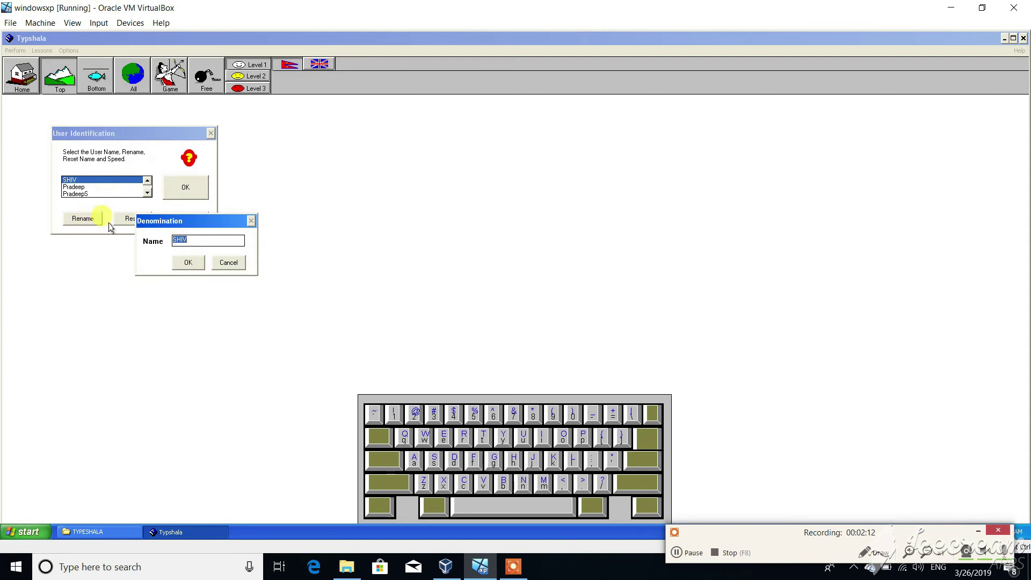
text(ra)
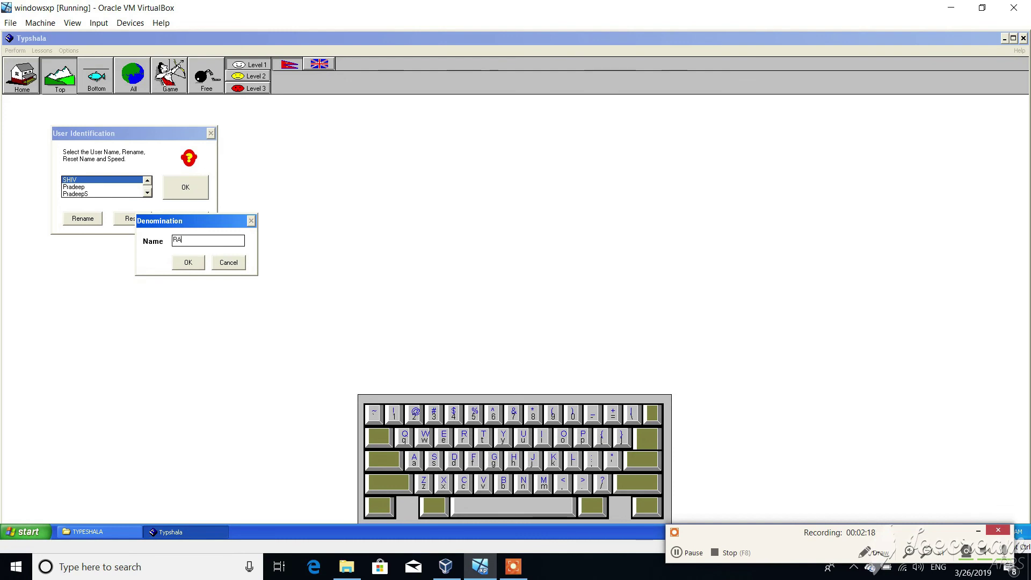
click(183, 323)
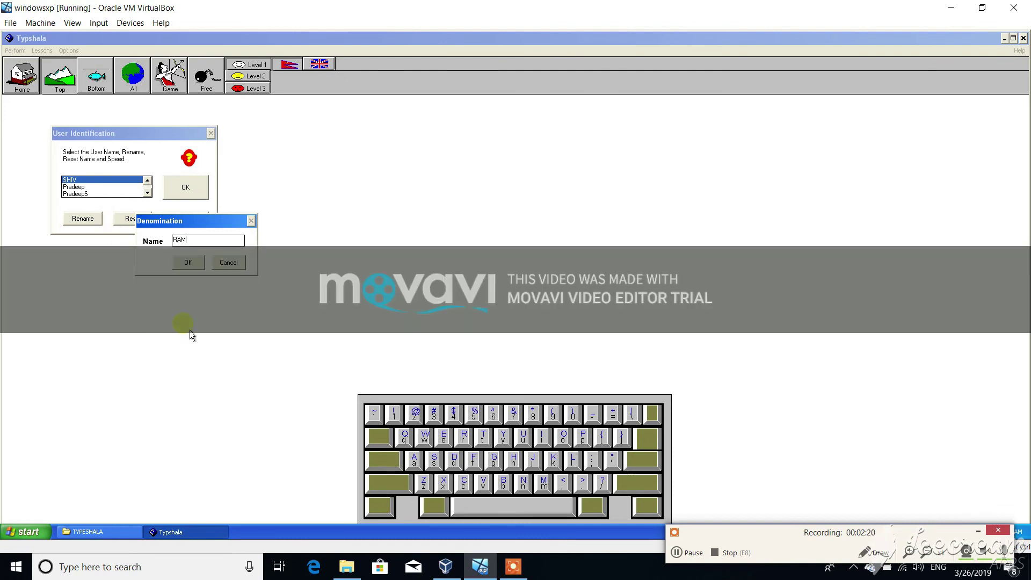
click(191, 268)
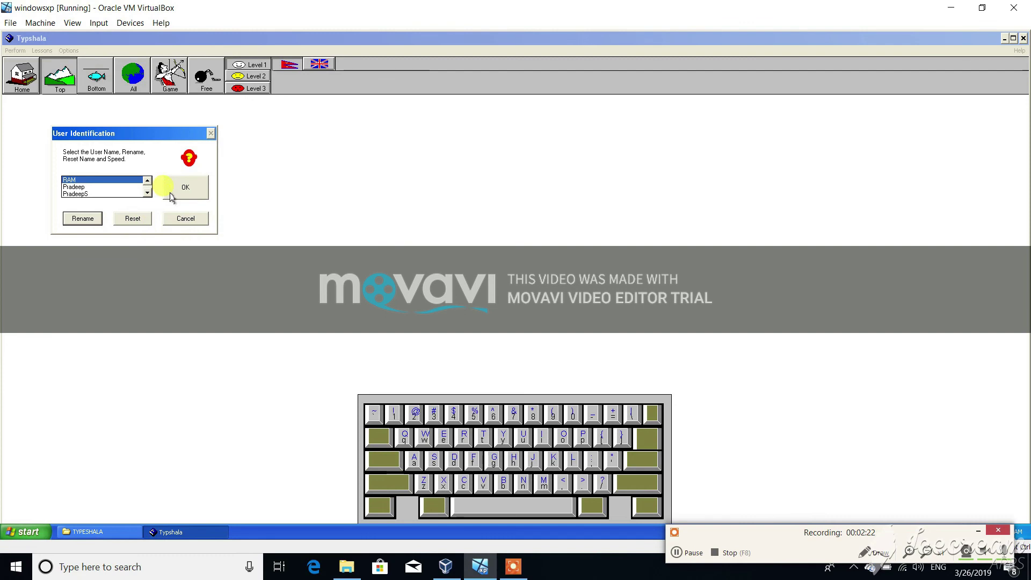
click(189, 193)
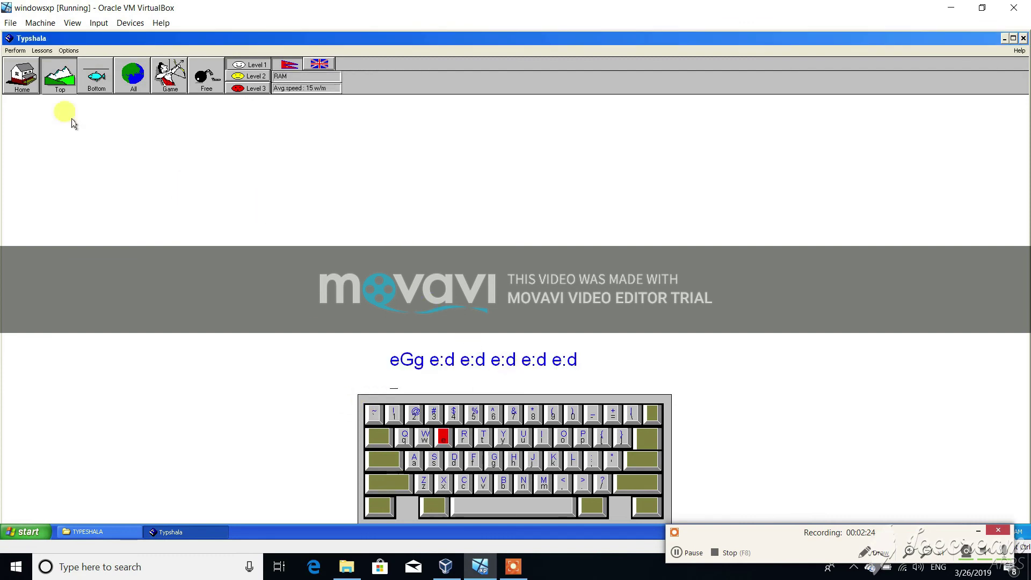